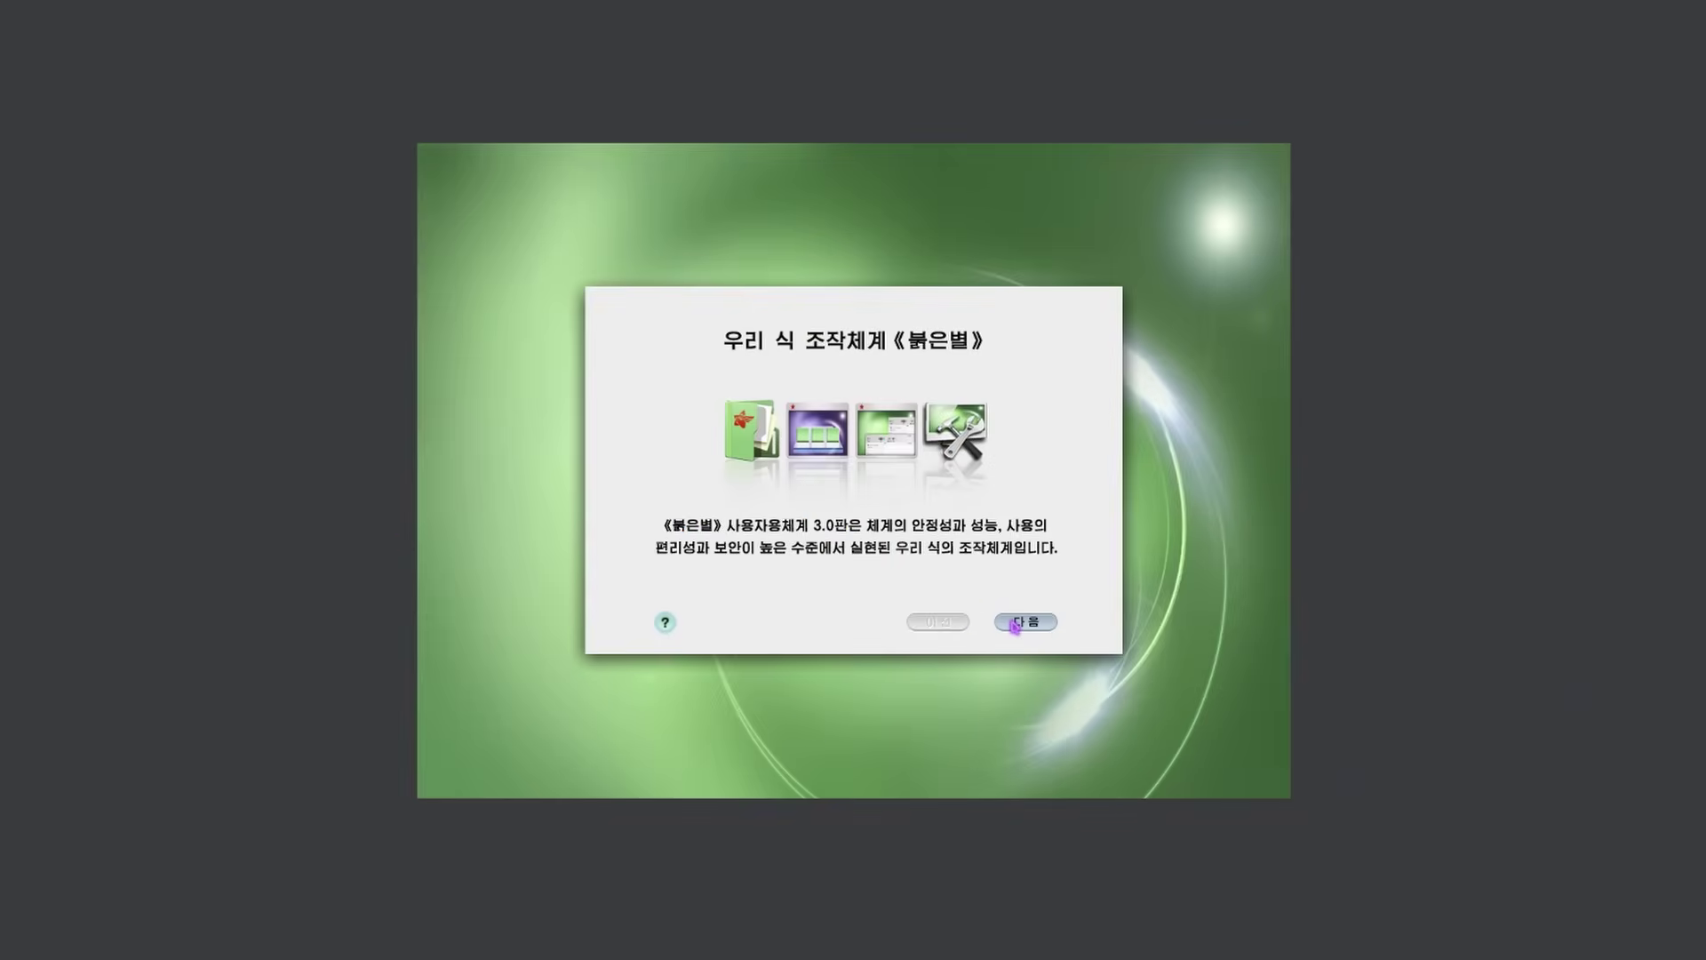
click(1014, 626)
click(1122, 276)
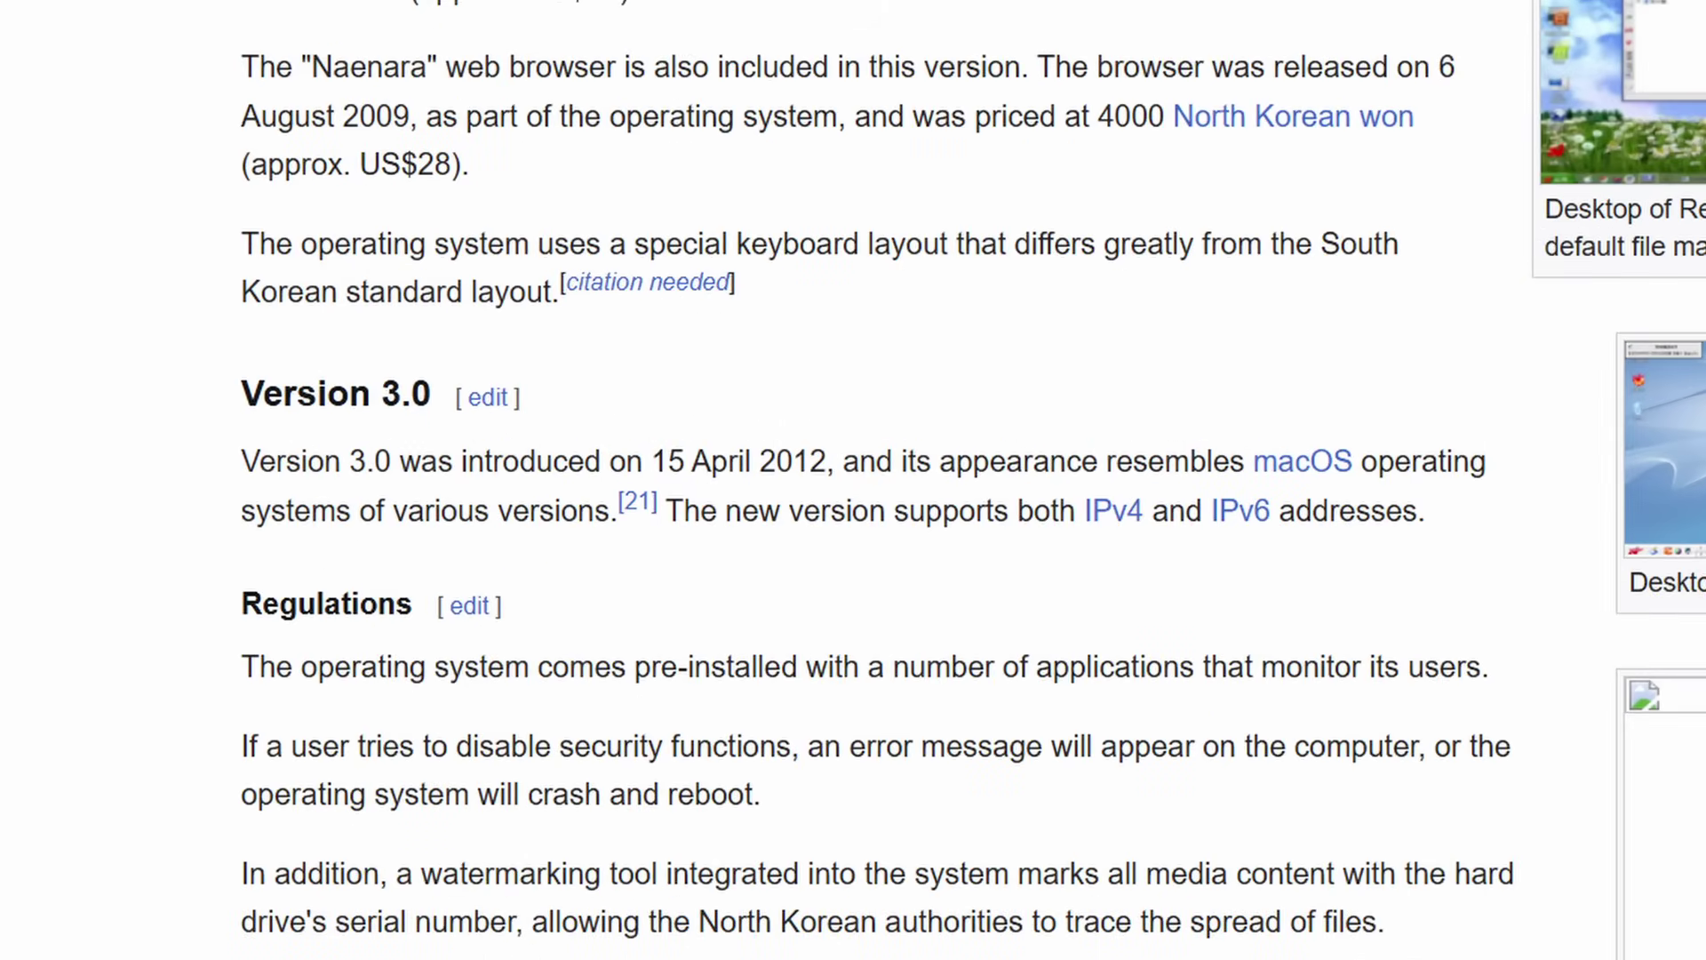
- Scroll the Red Star OS article down to the Version 4.0 and vulnerabilities sections
scroll(853, 479, down, 5)
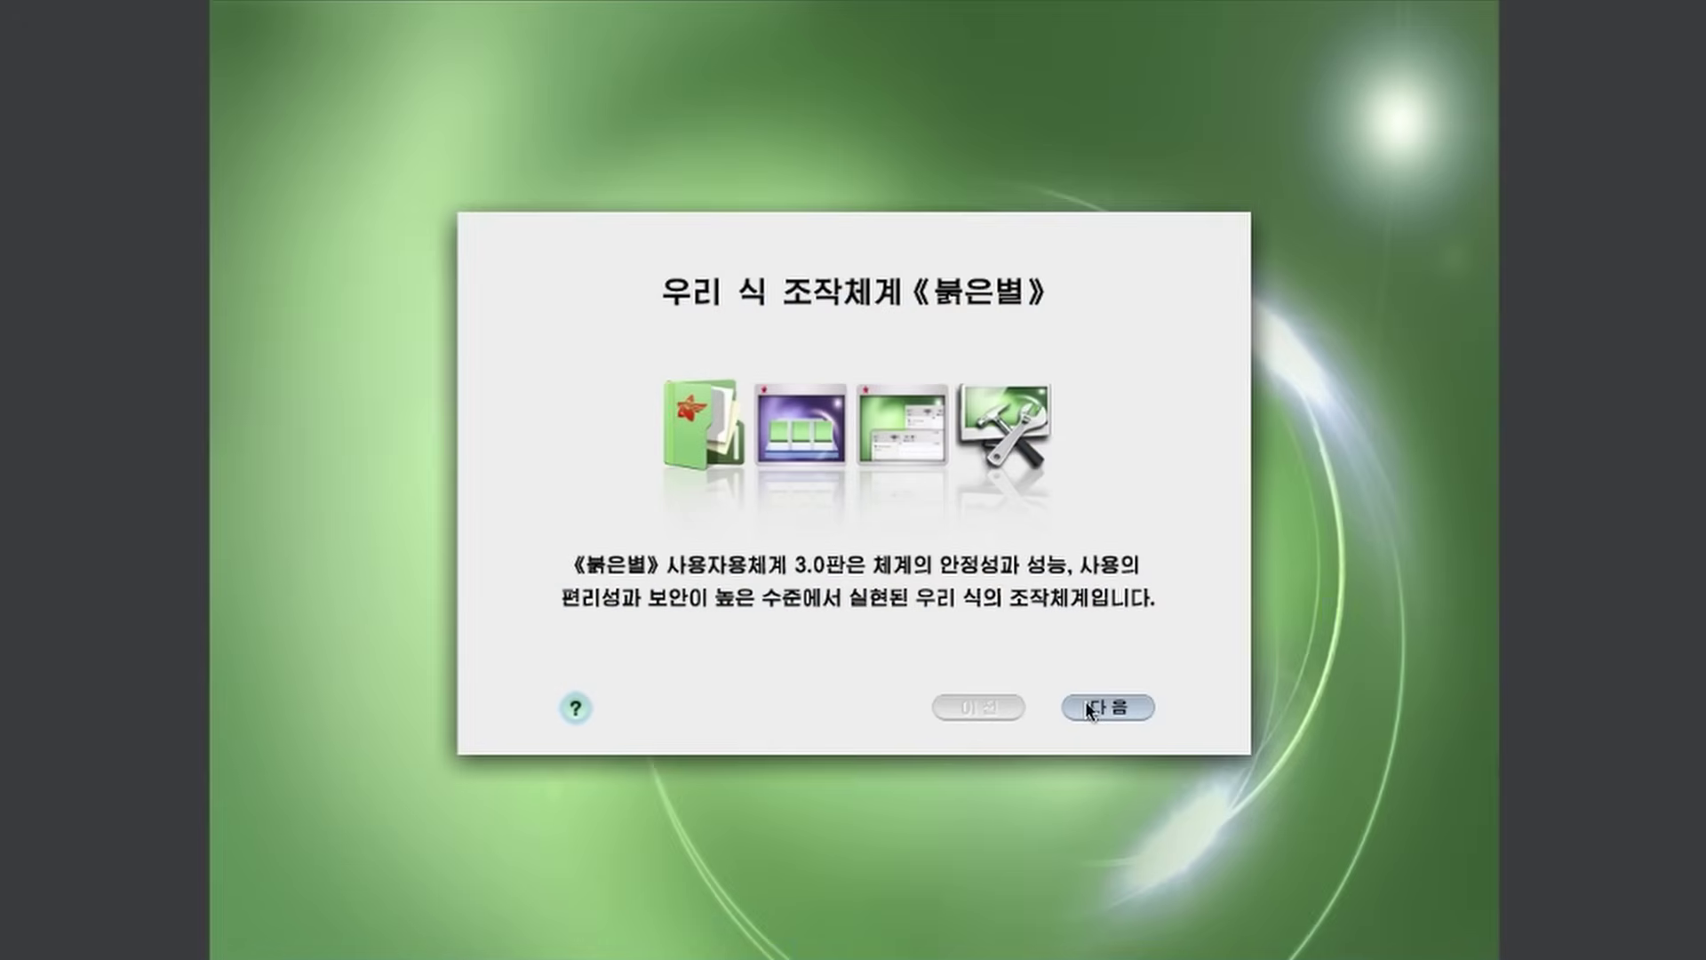
- Advance the Red Star OS installer to its disk search step
click(1088, 708)
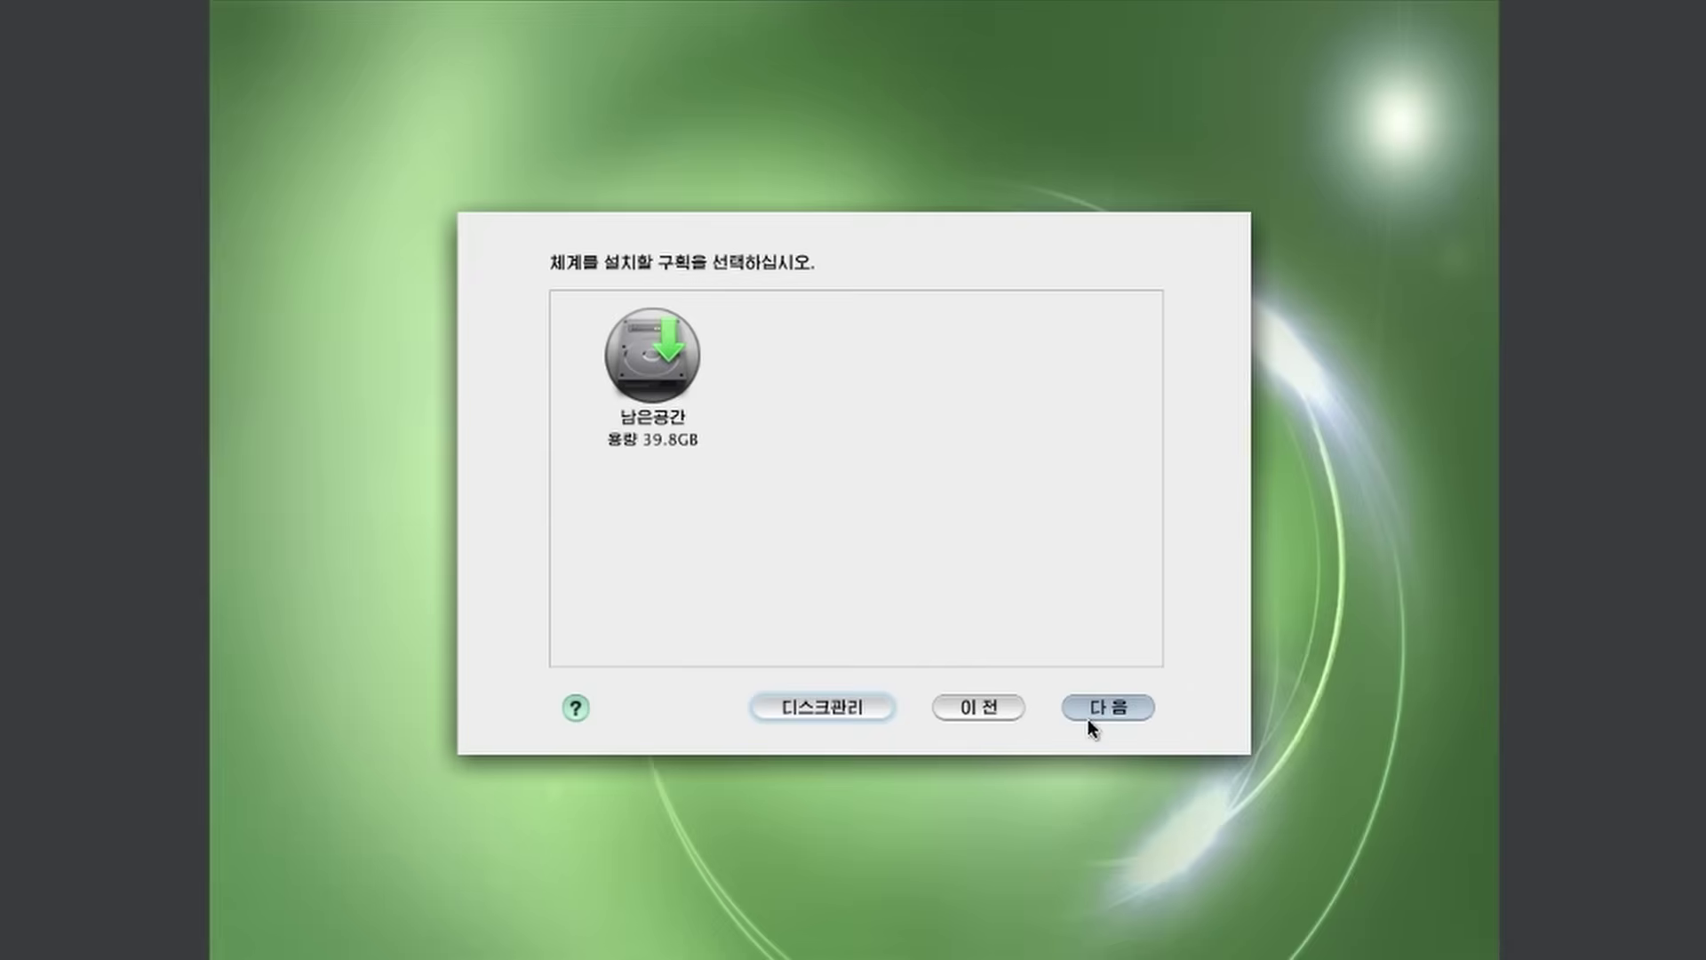
- Accept the disk and network settings, set time zone 로씨야 - 아꾸쯔크, and start installing
click(1090, 720)
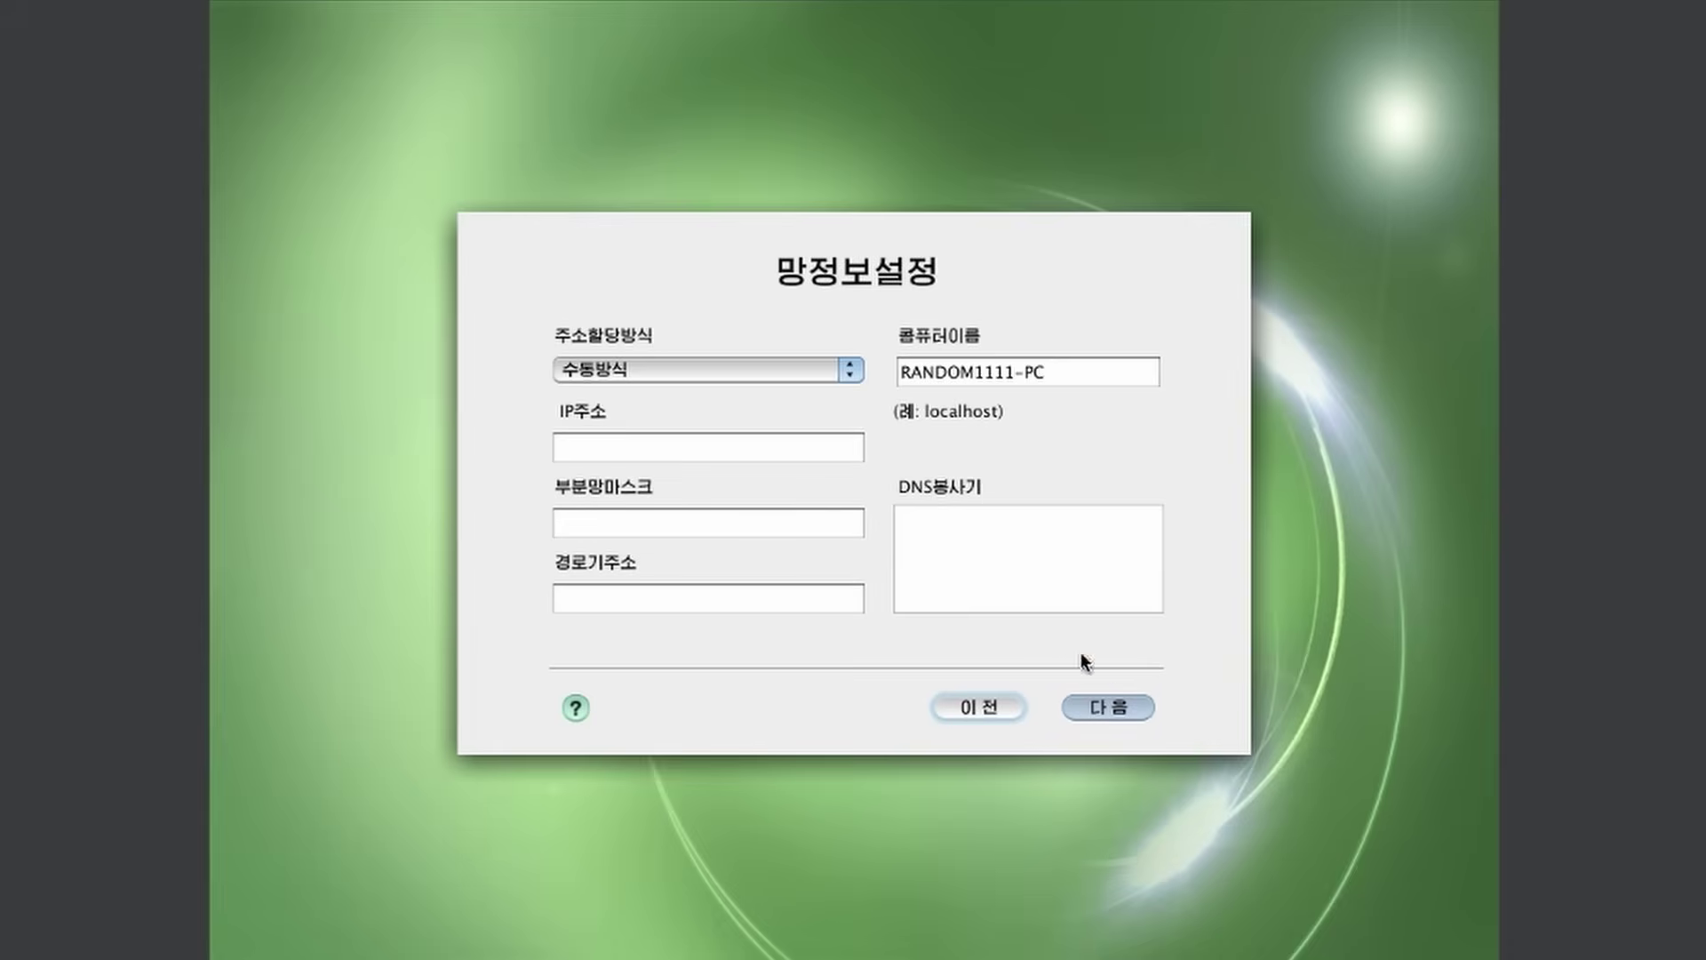
click(1110, 706)
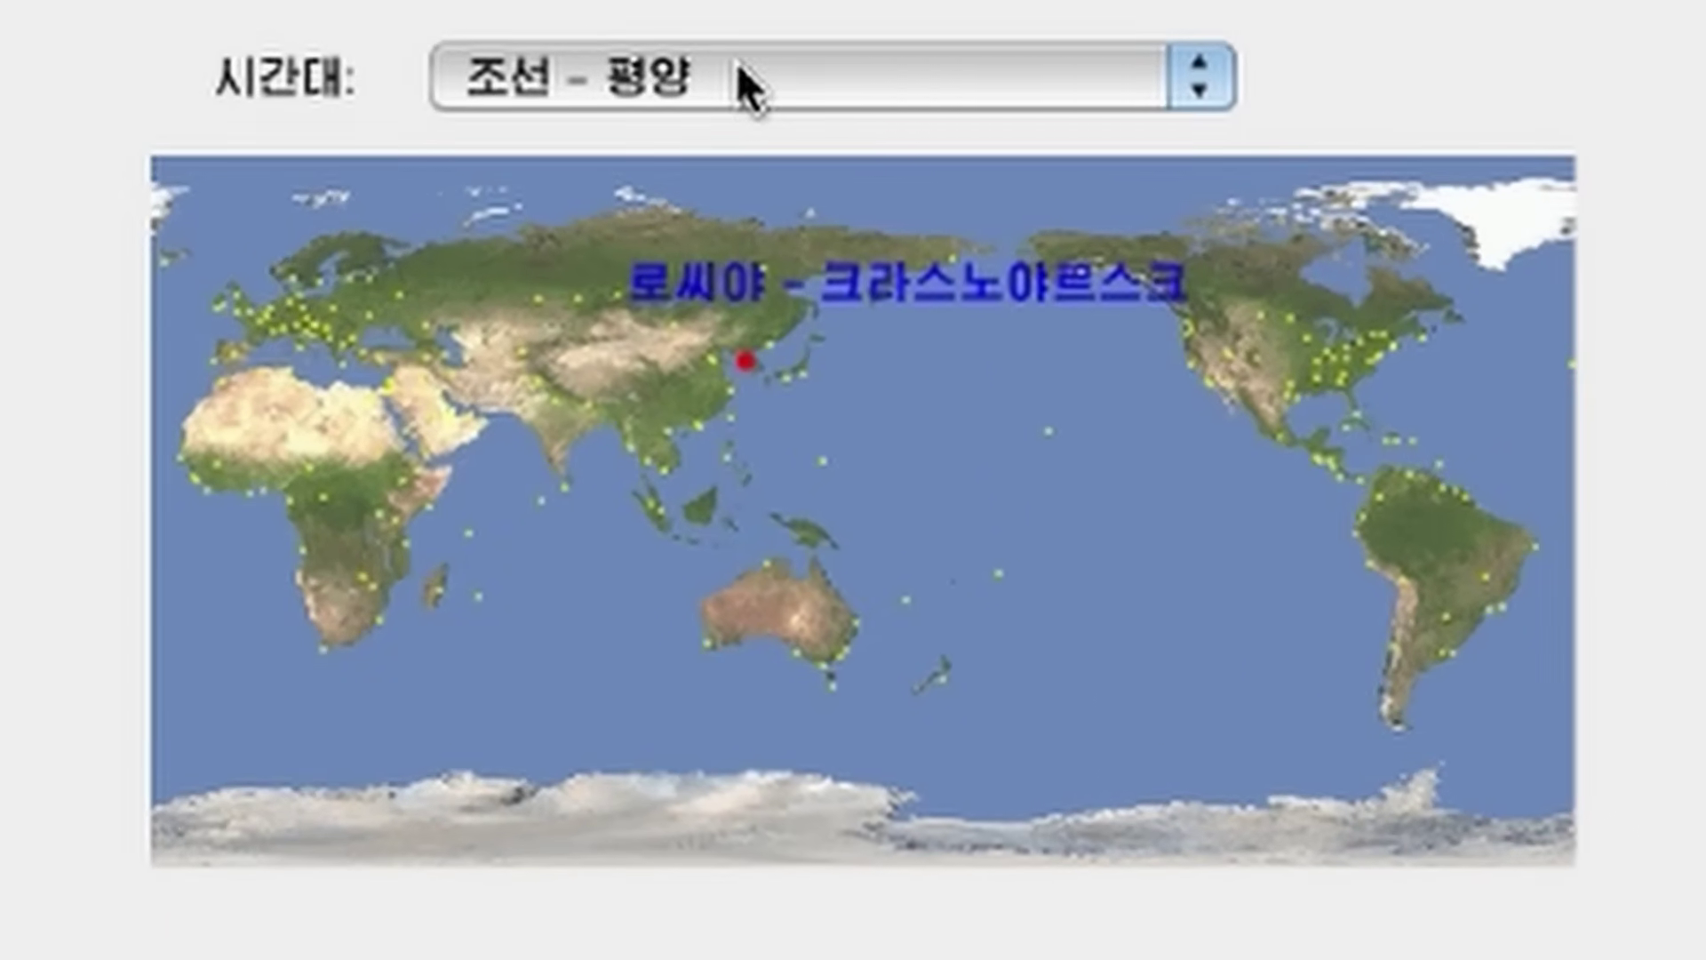
click(739, 67)
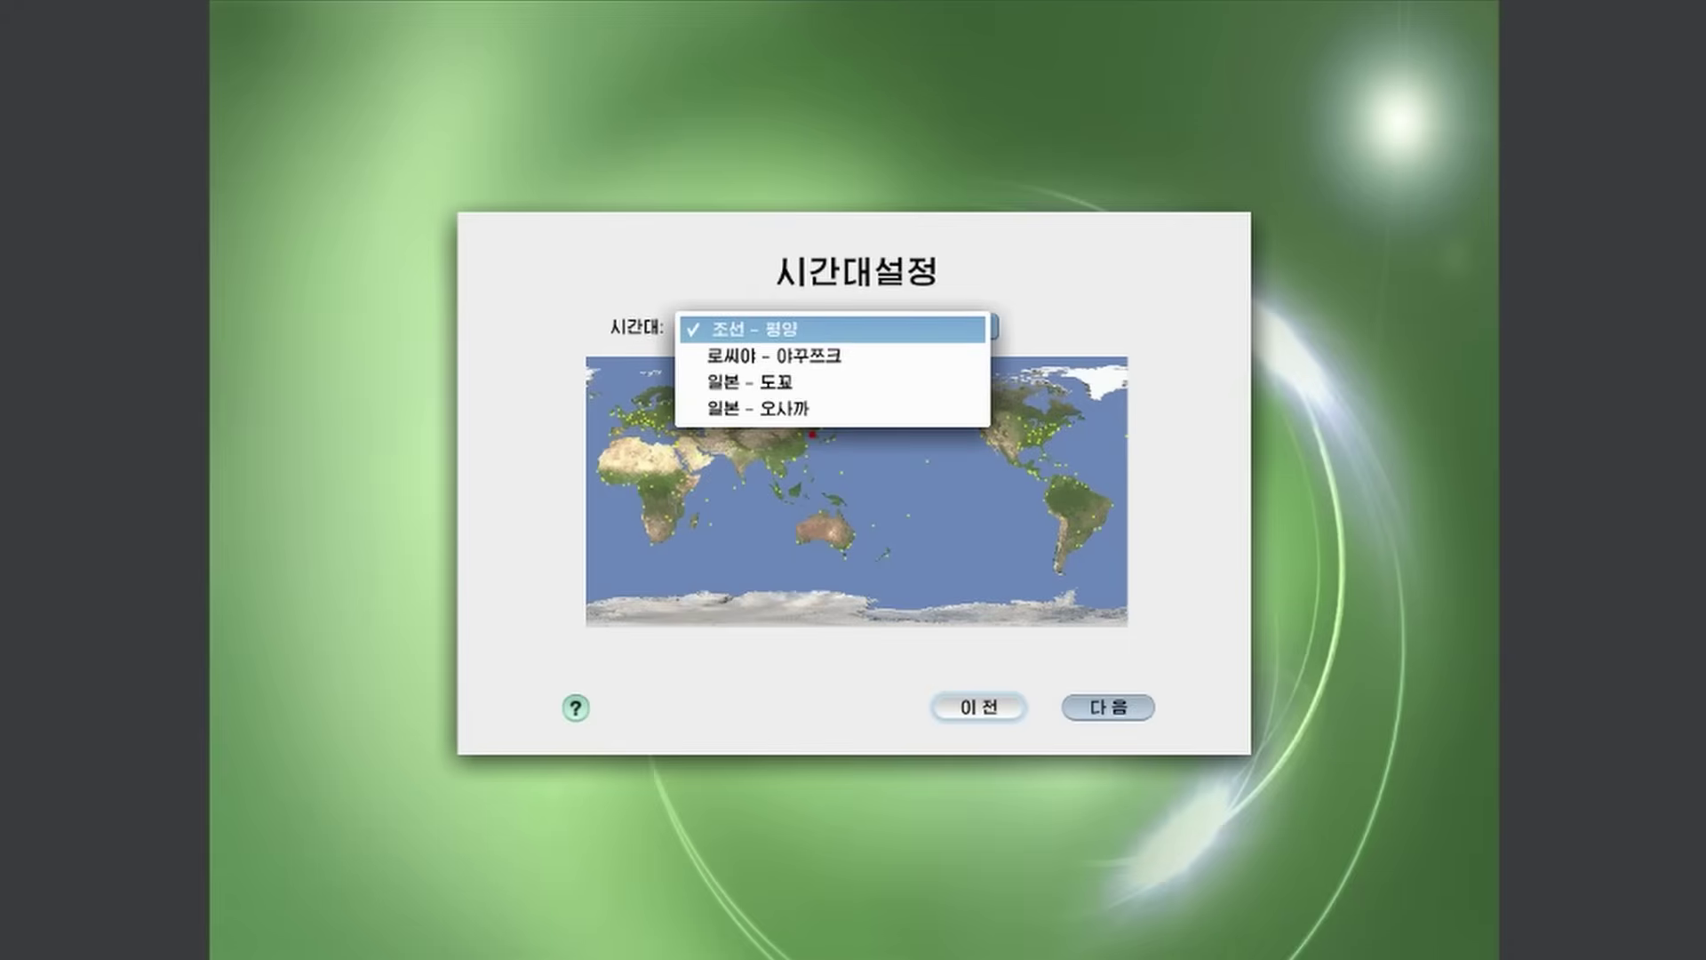
click(773, 356)
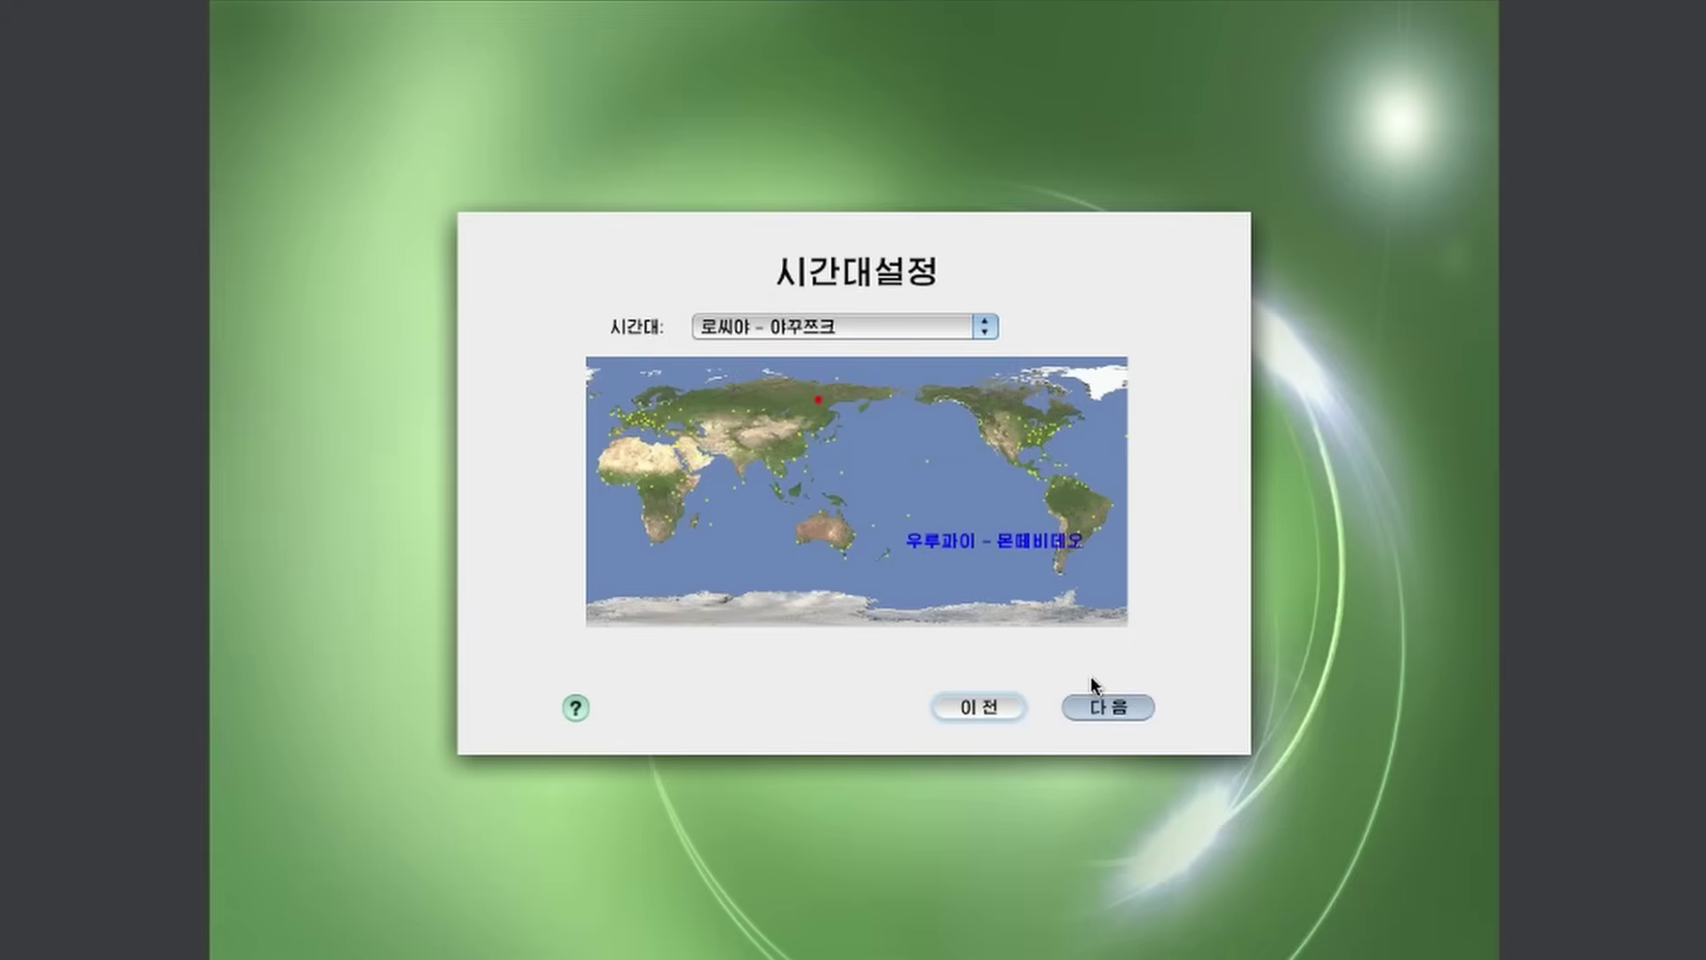
click(1095, 707)
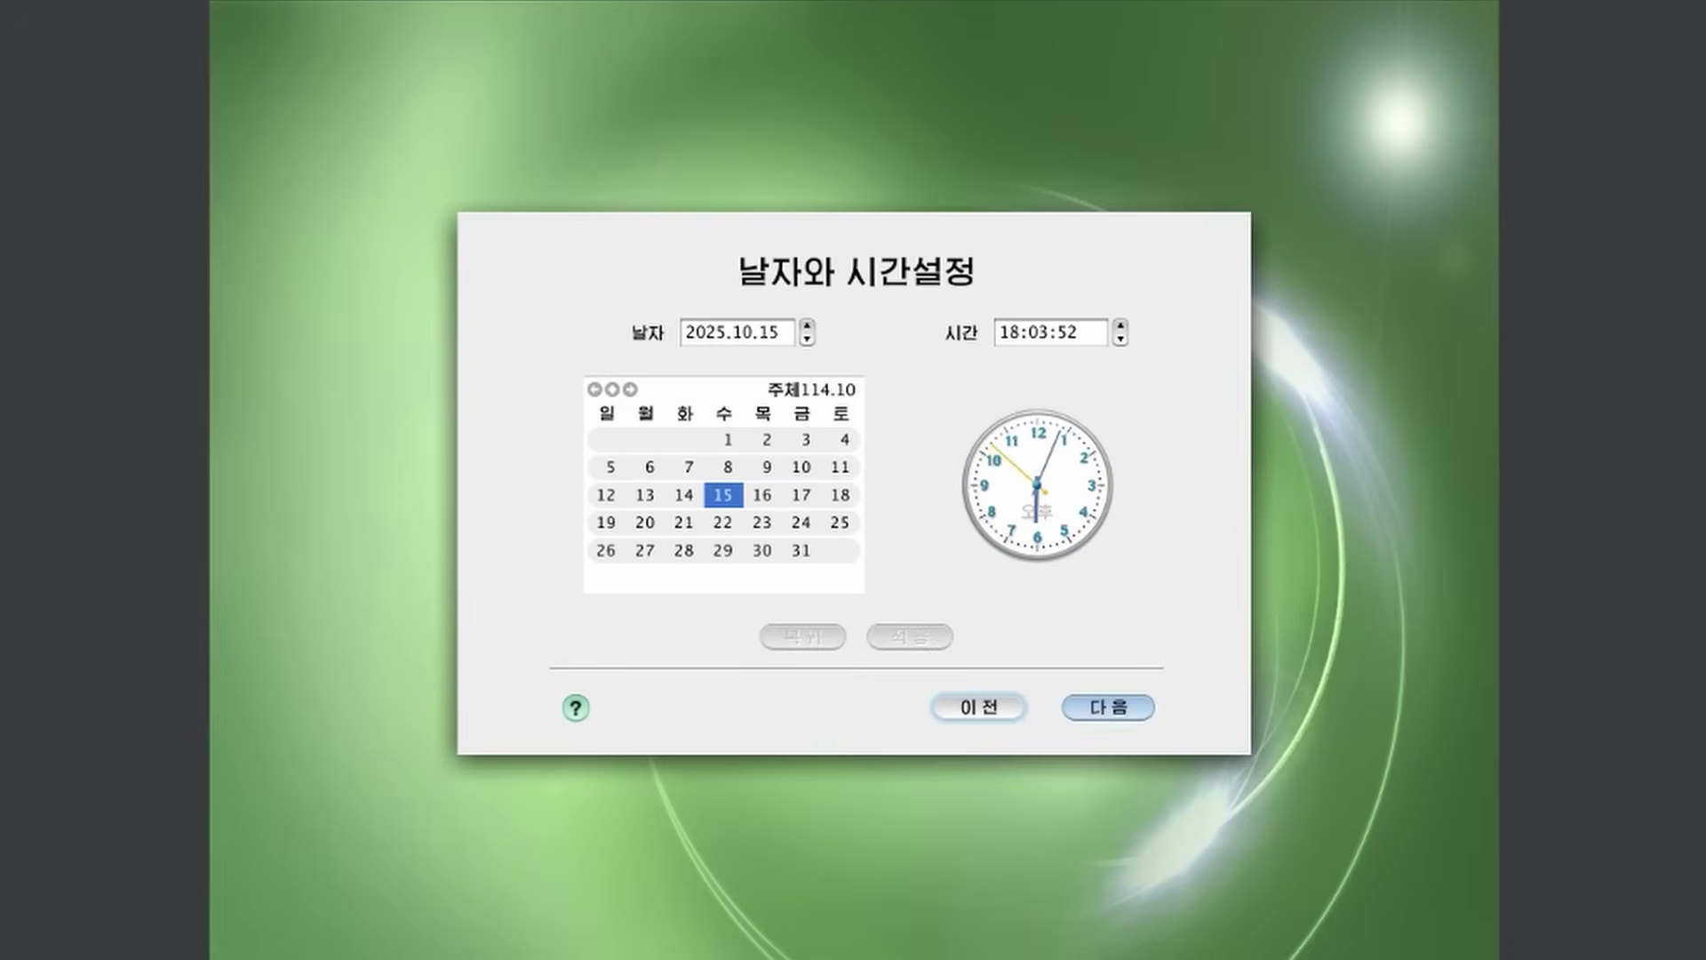
click(1107, 708)
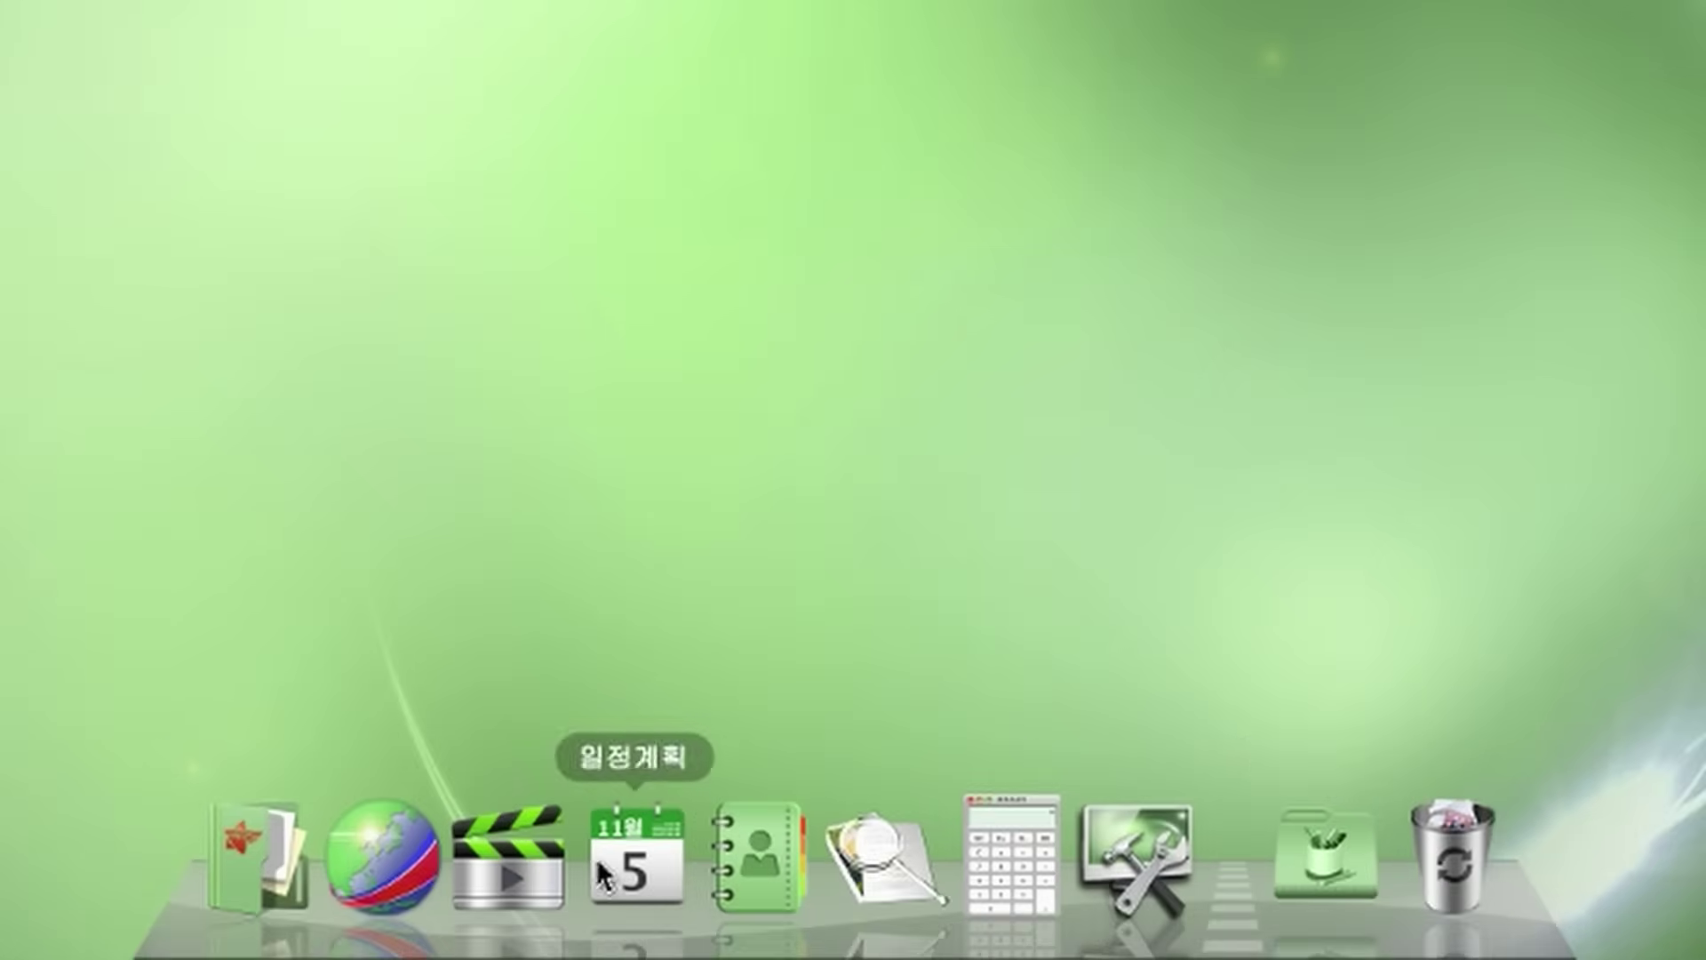
click(254, 855)
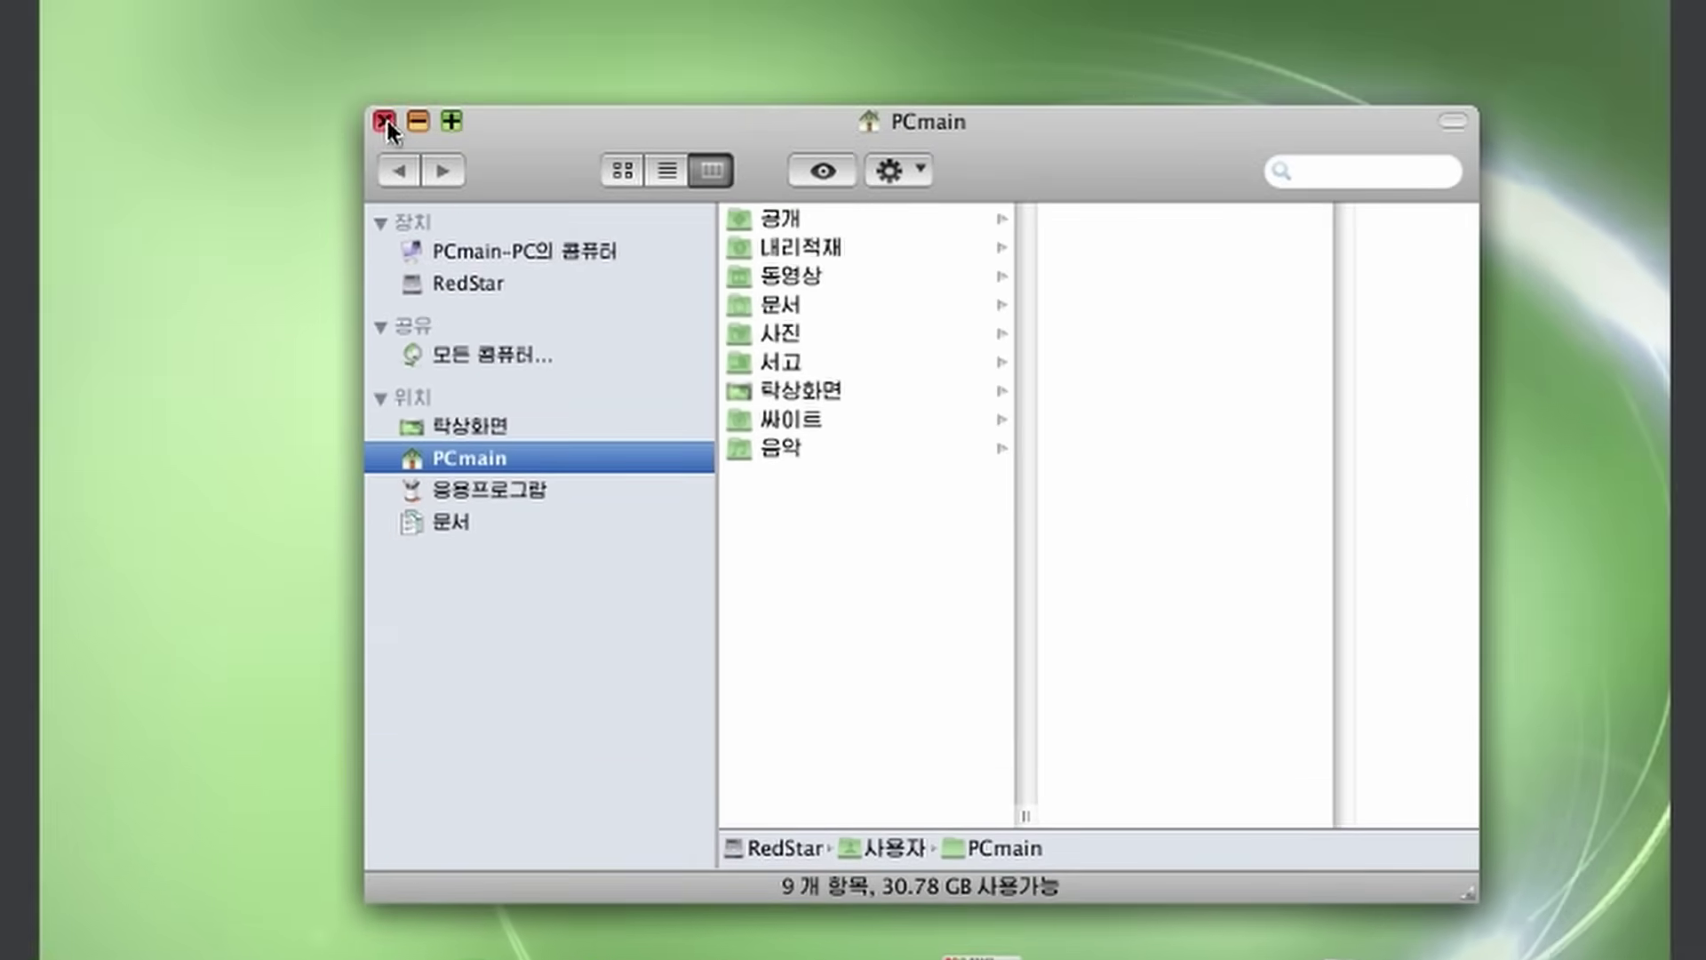
click(387, 120)
click(1146, 893)
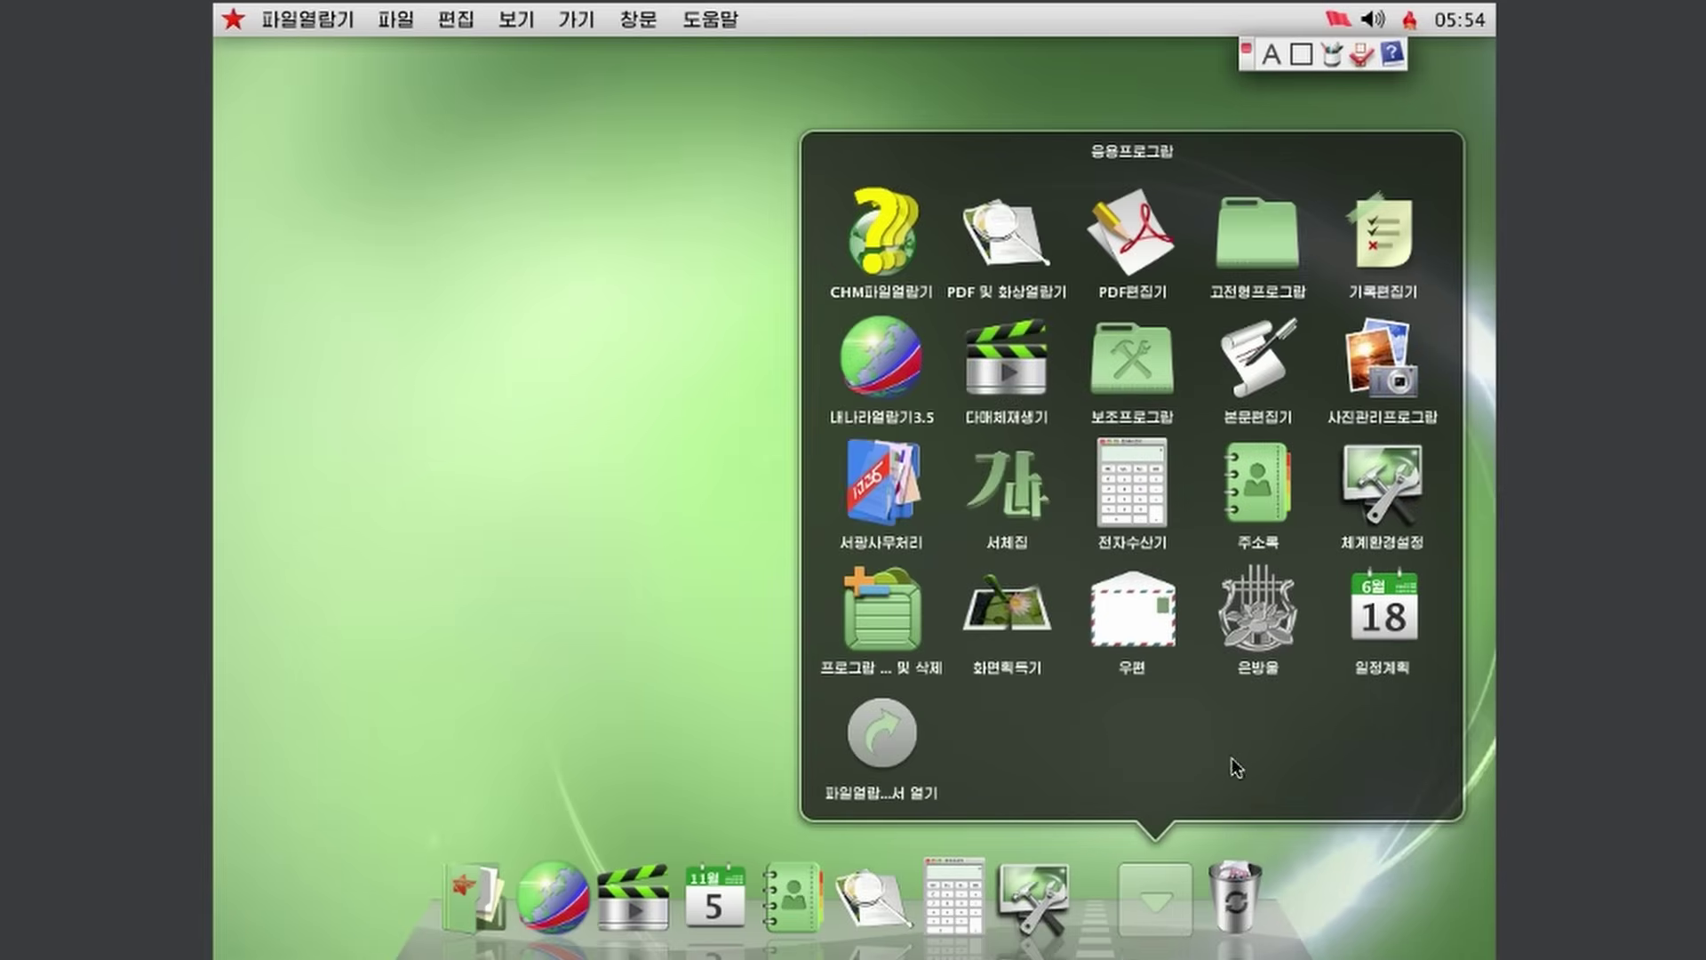
click(1160, 866)
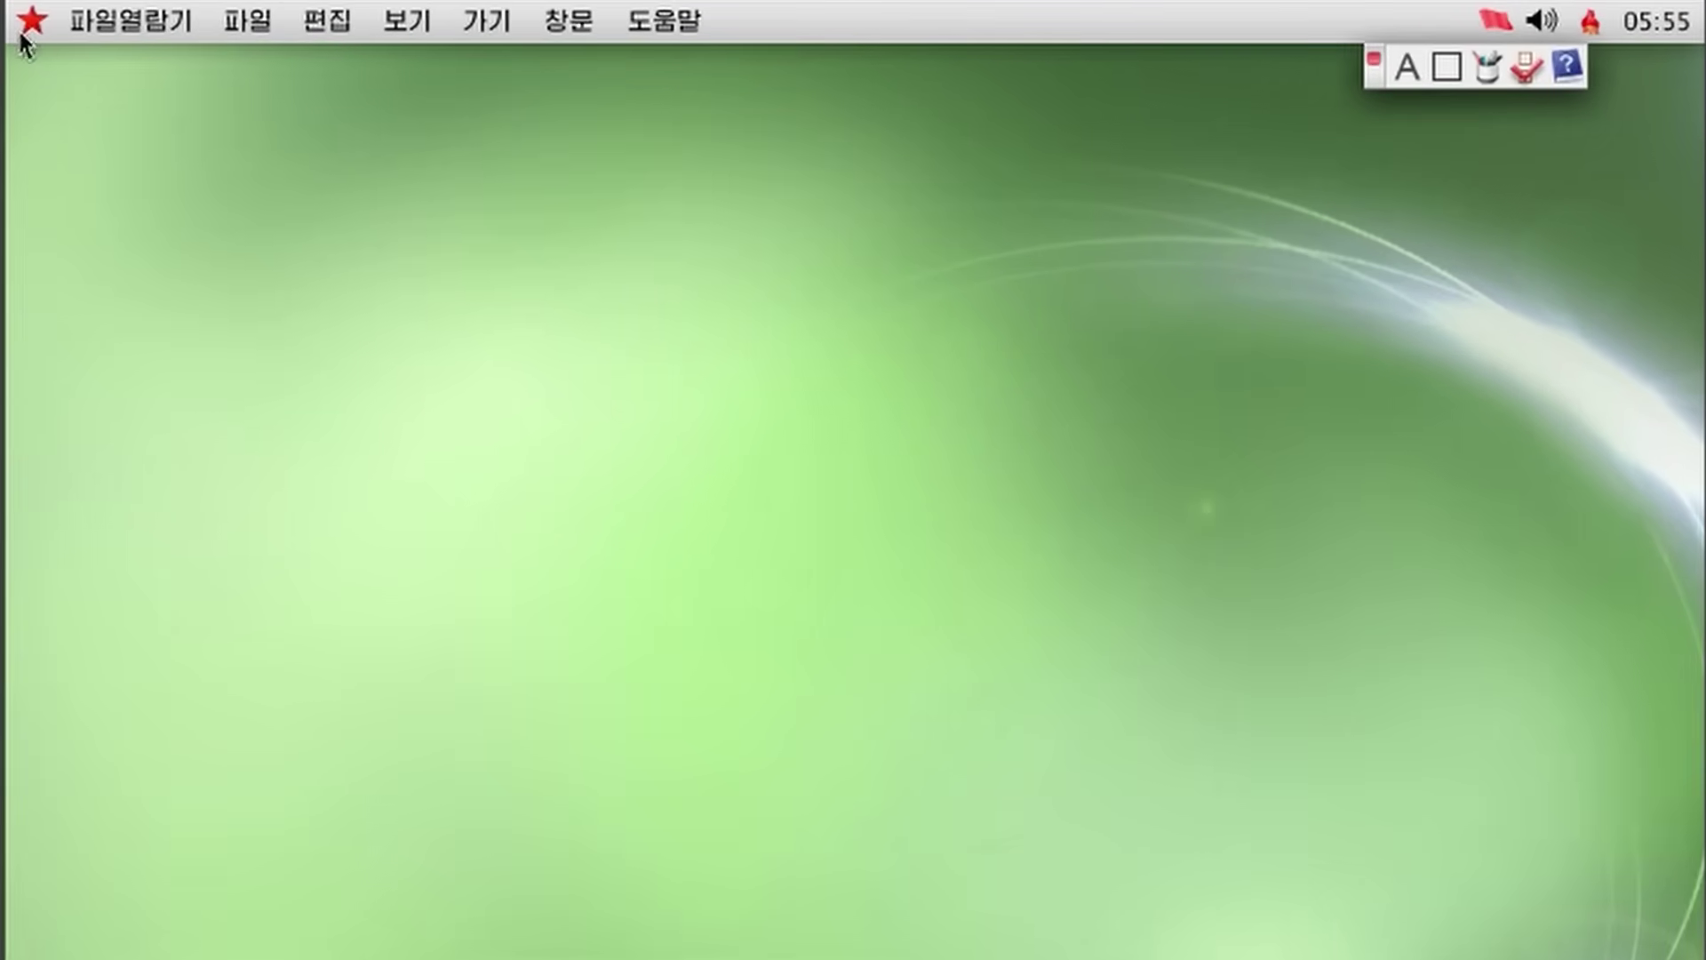
click(33, 21)
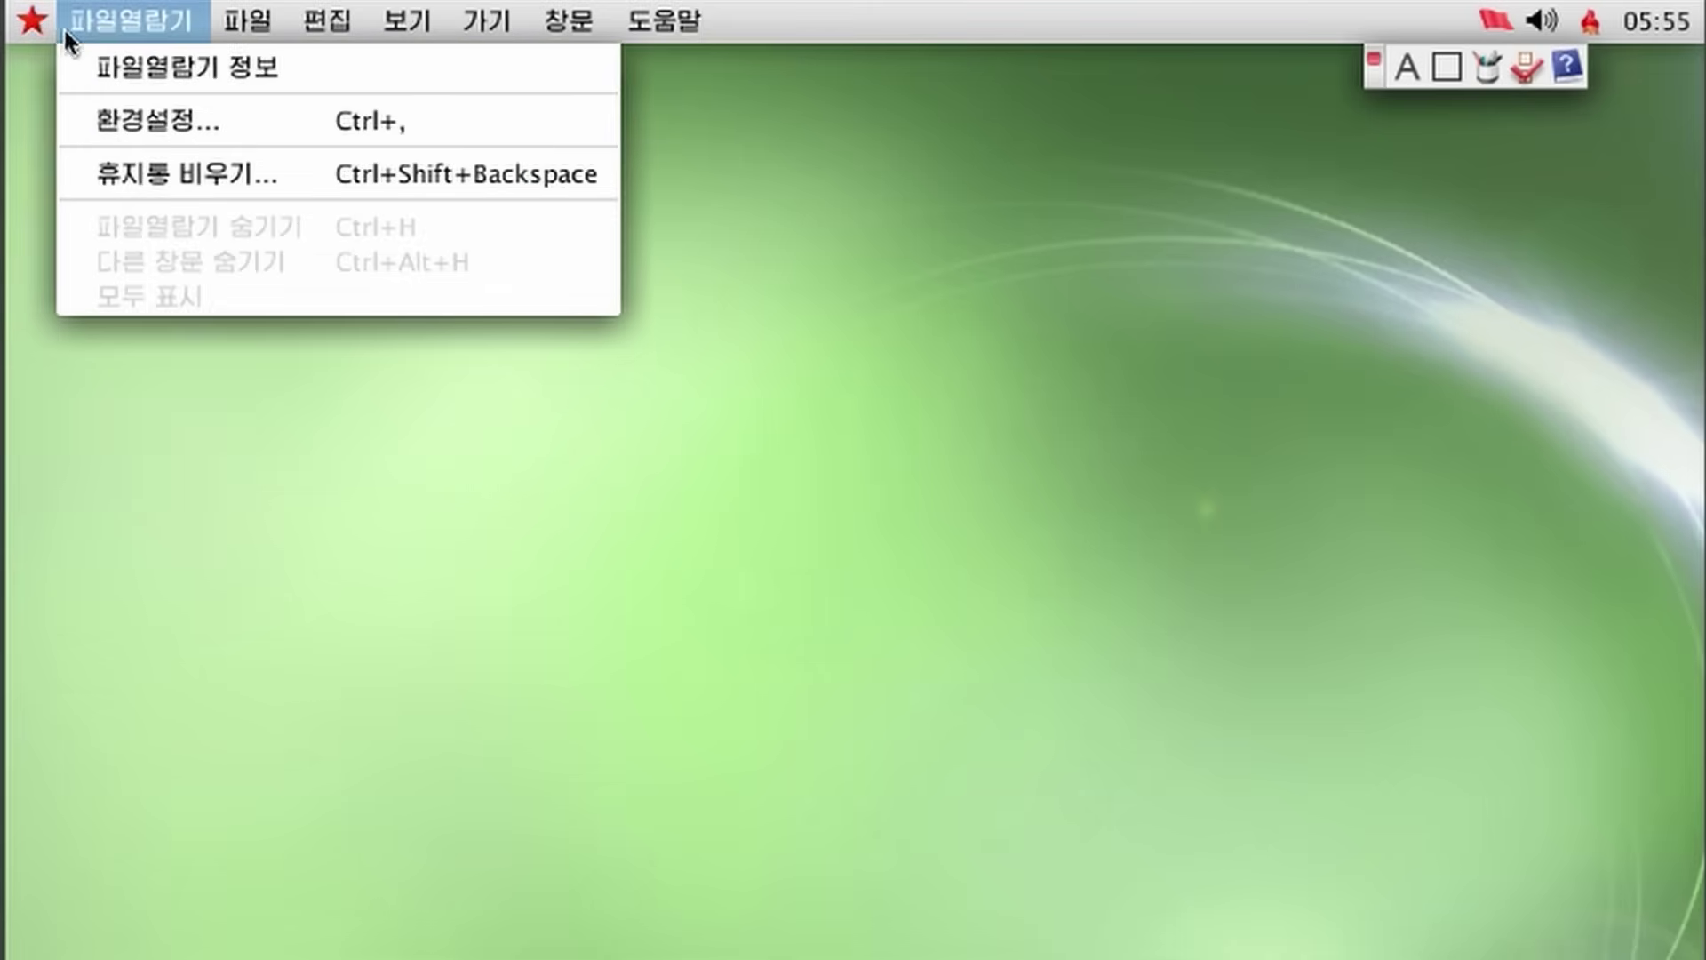
click(674, 598)
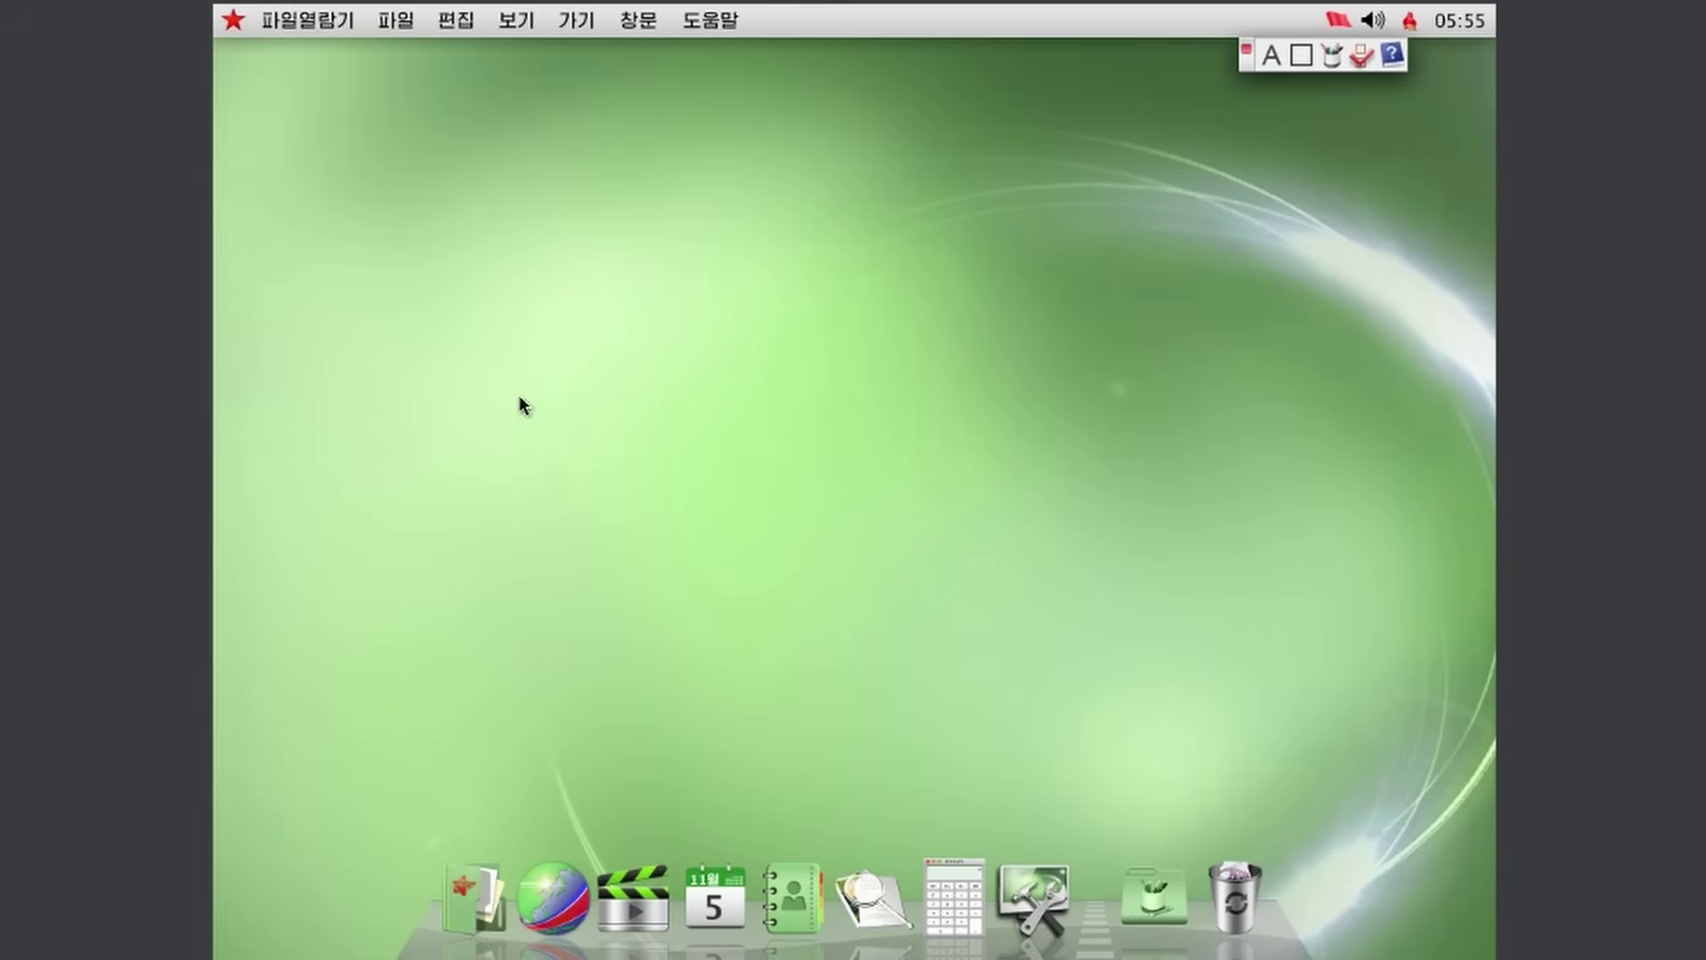
- Open wallpaper settings from the desktop menu and apply the two grass pictures in turn
right_click(538, 387)
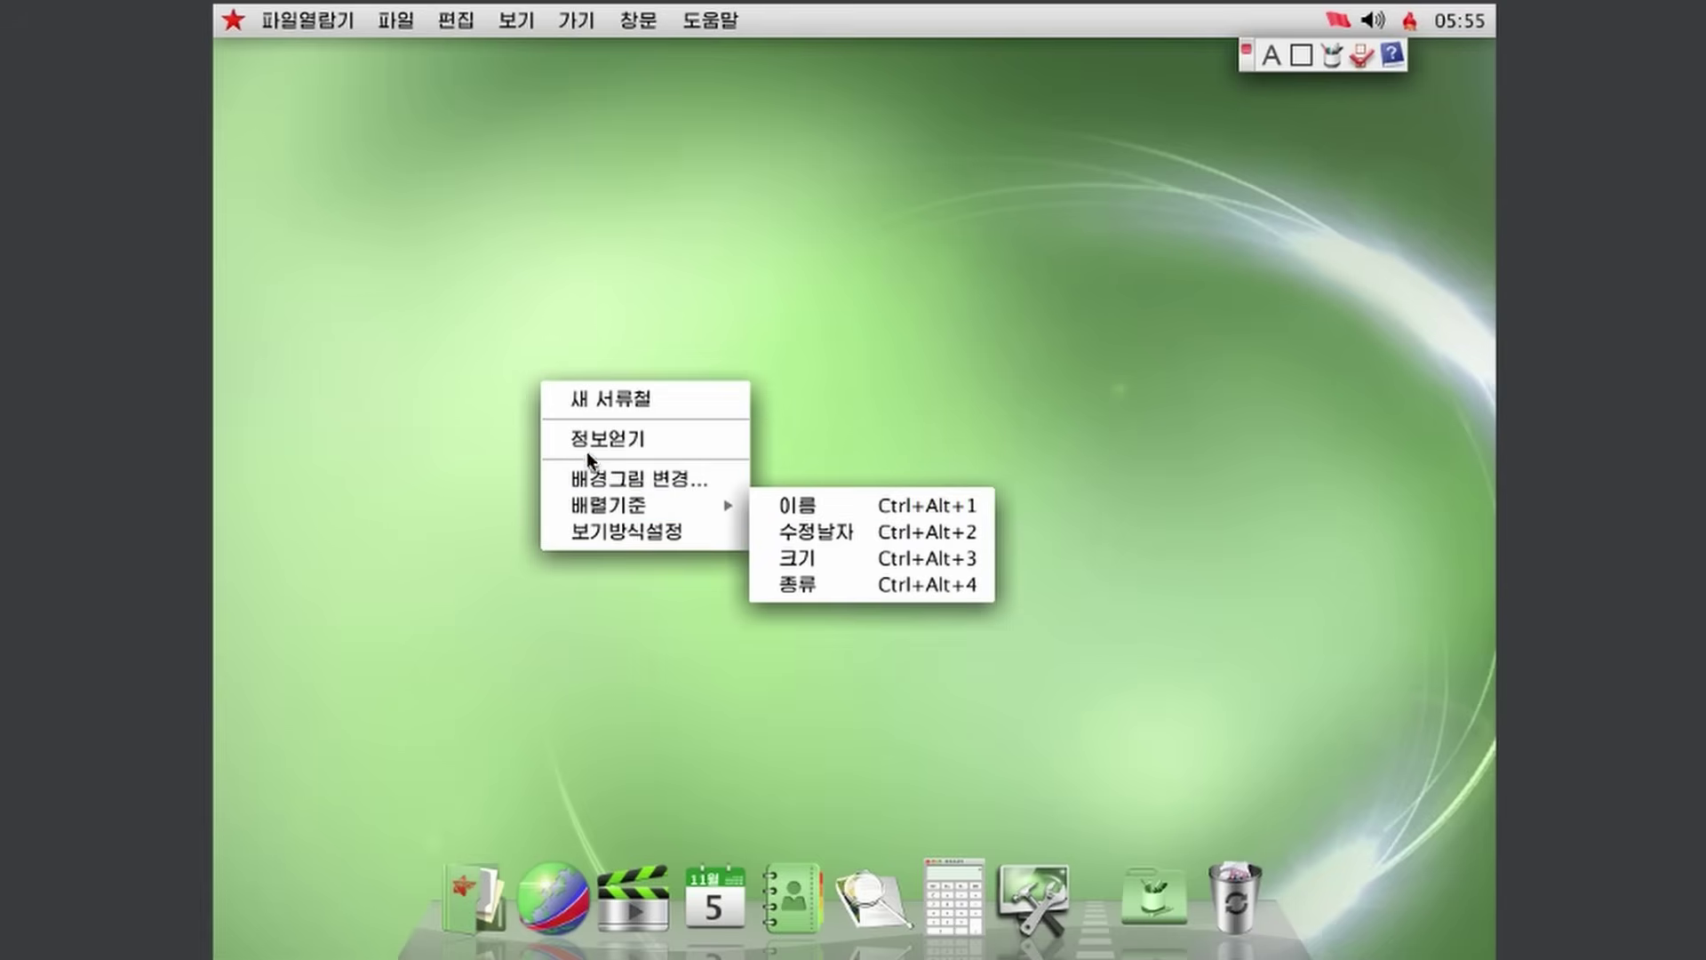
click(638, 478)
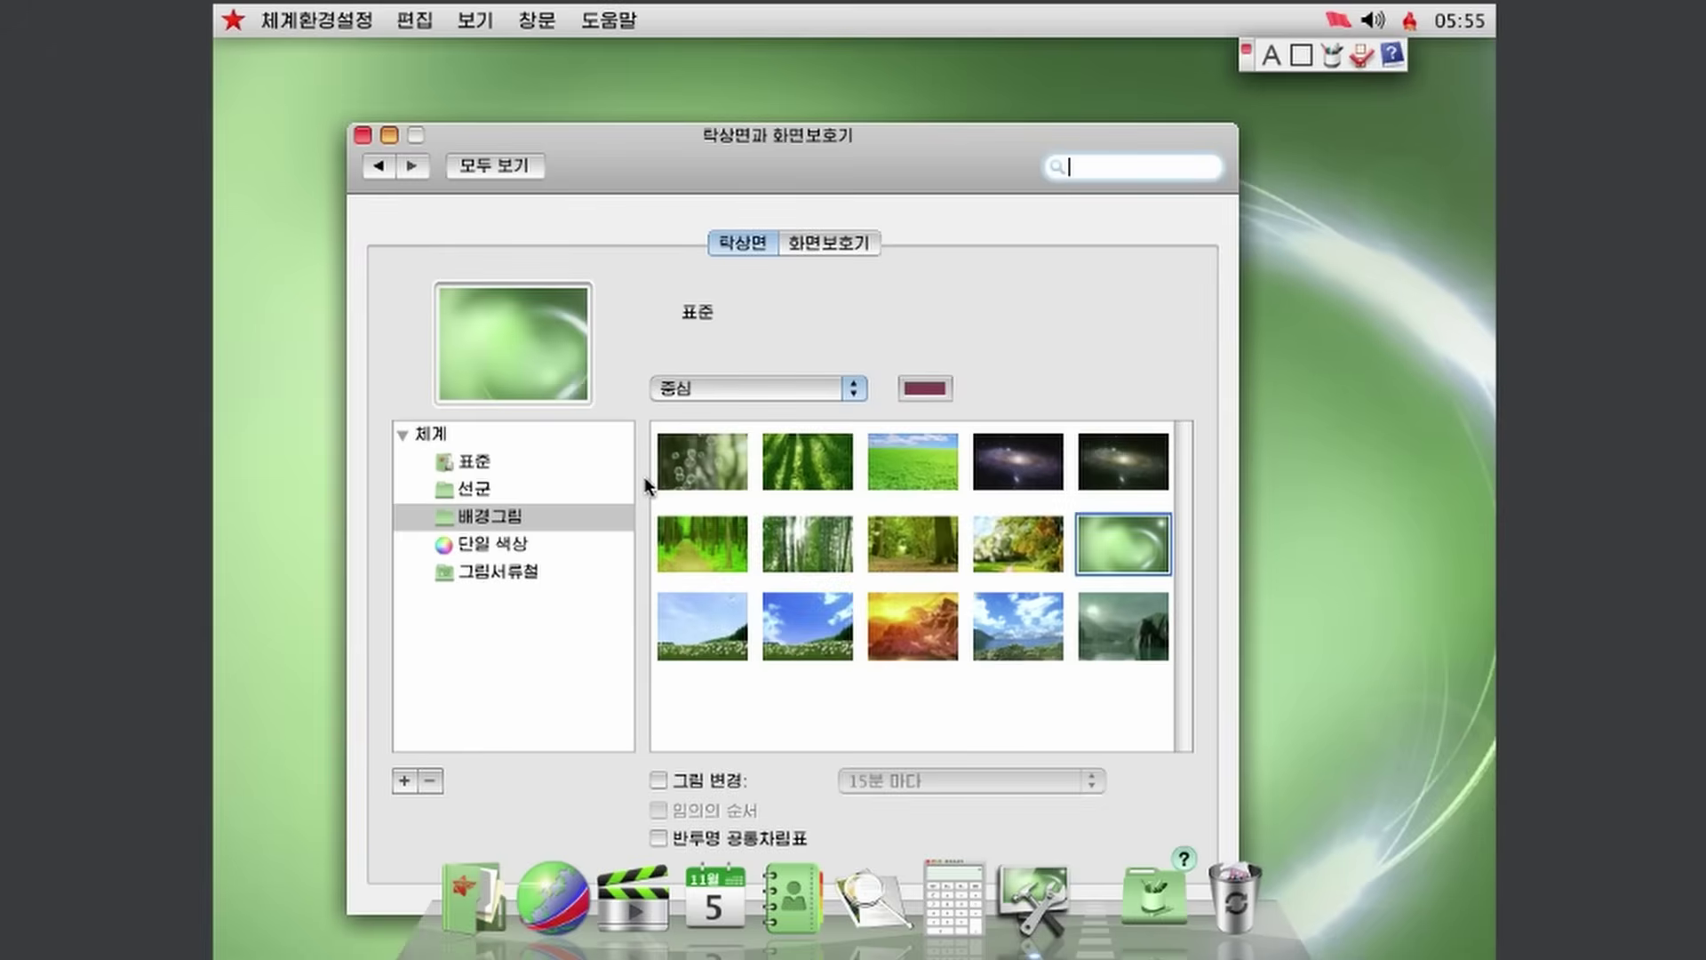
drag(994, 135, 911, 352)
click(833, 610)
click(913, 588)
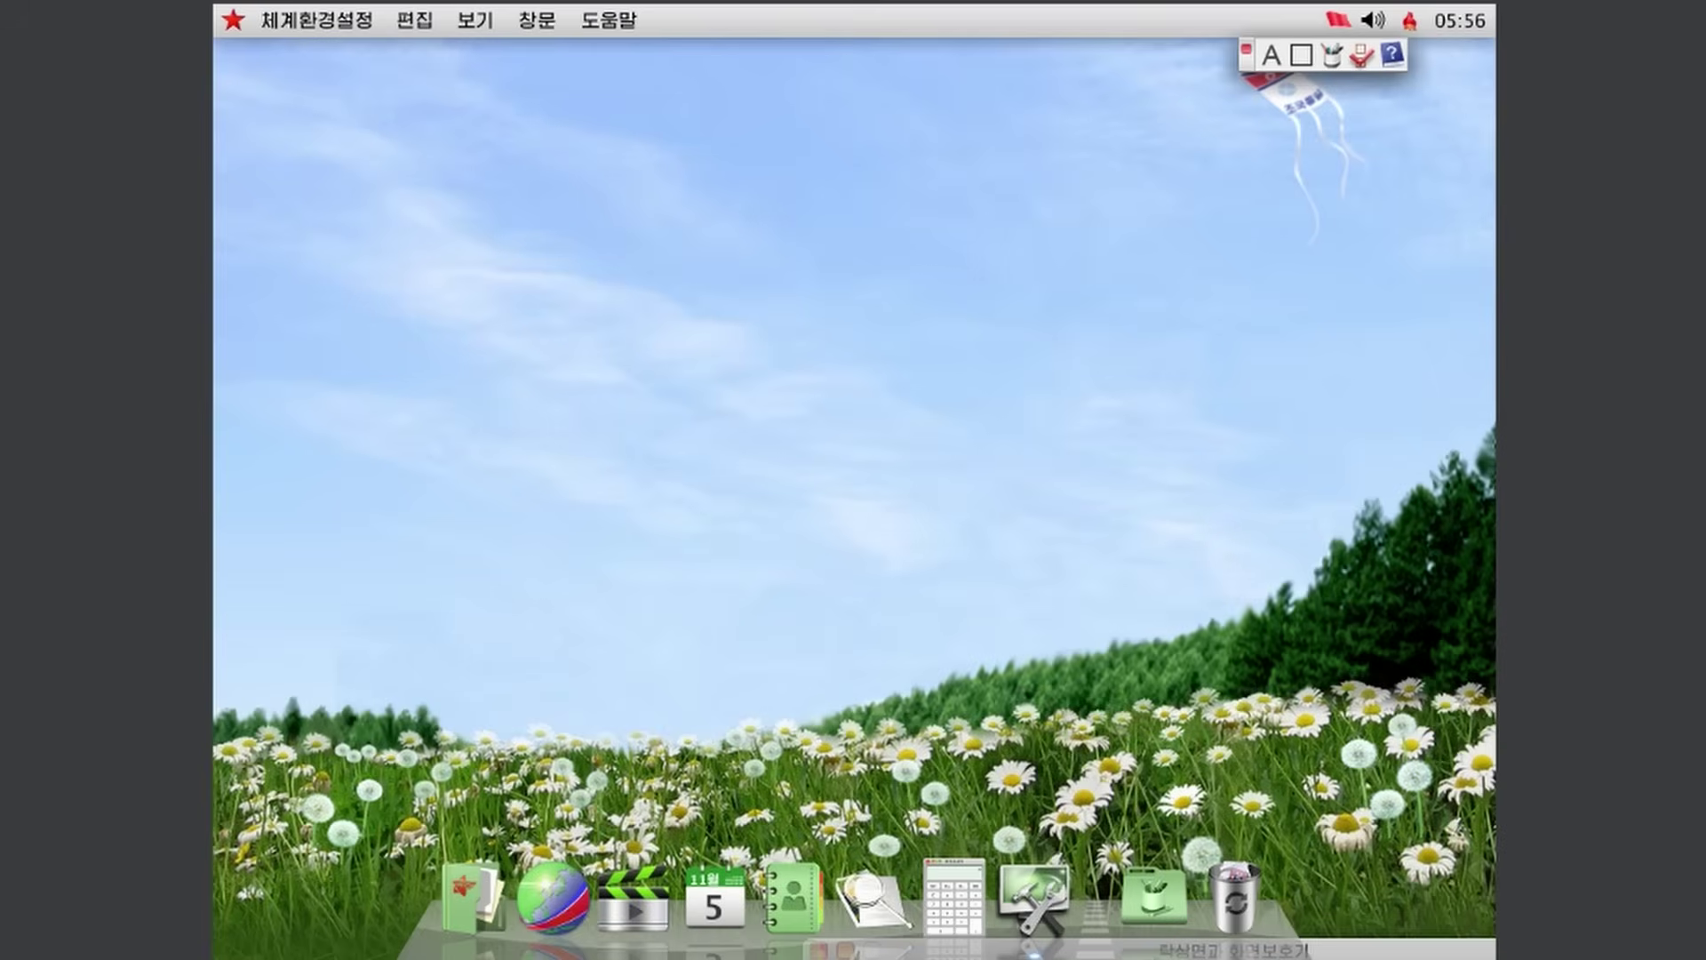
- Reopen the desktop and screensaver settings and switch the wallpaper to the galaxy picture
mouse_move(1389, 943)
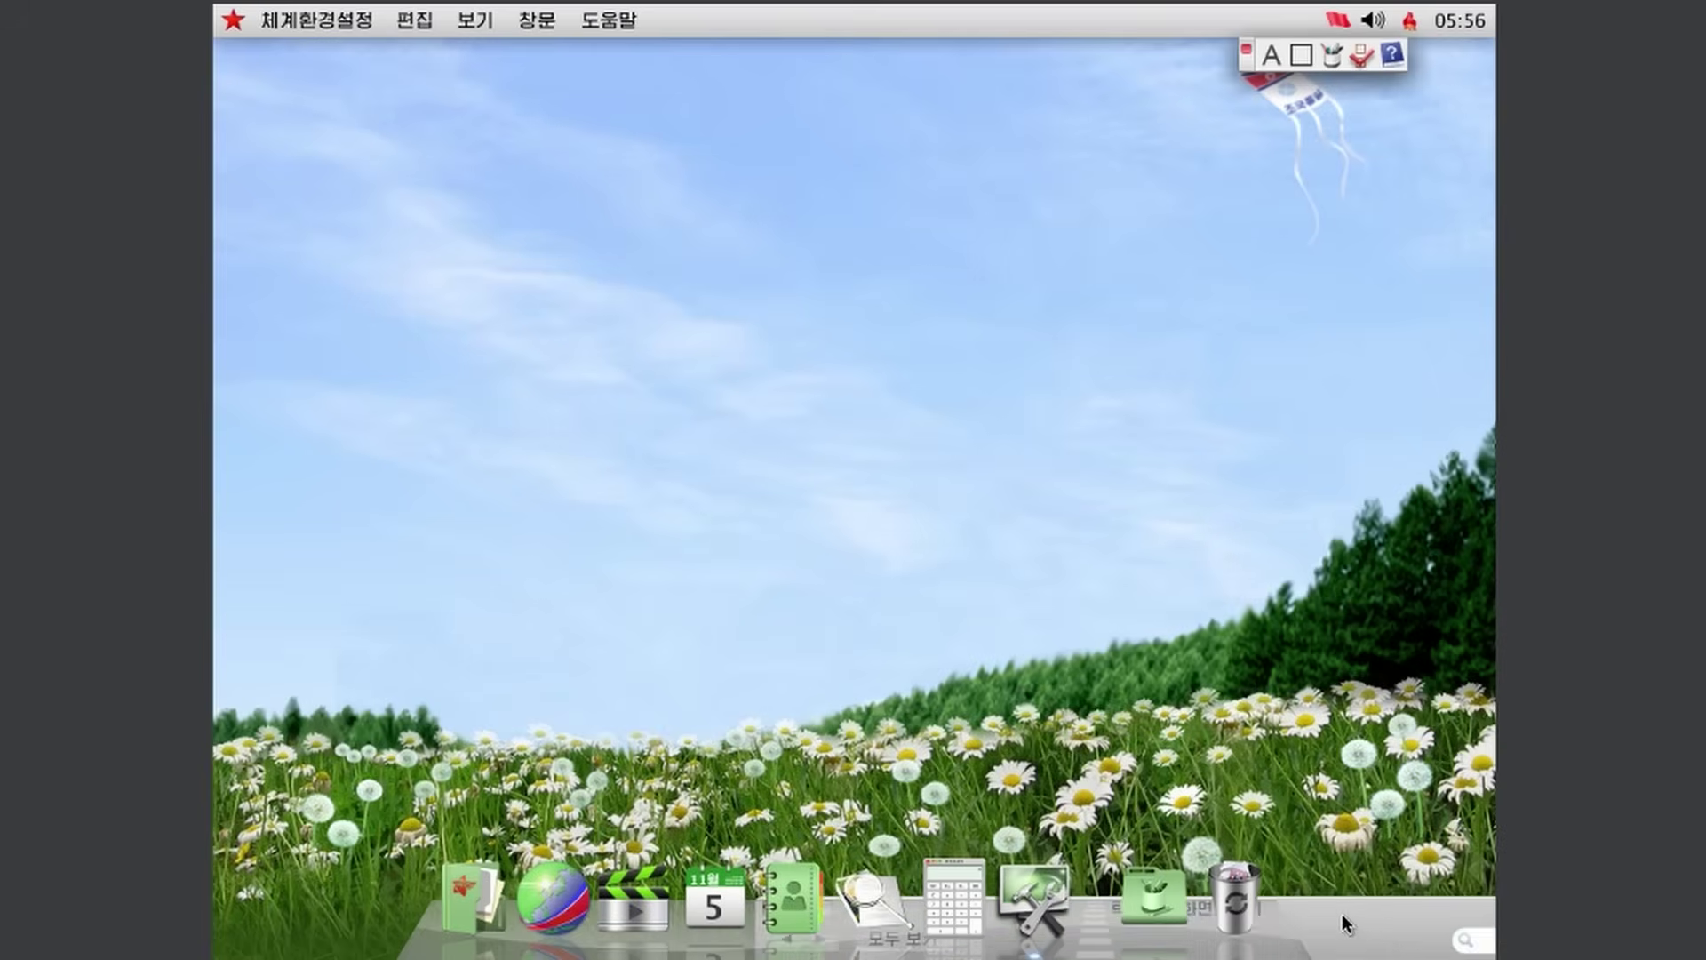
click(1439, 924)
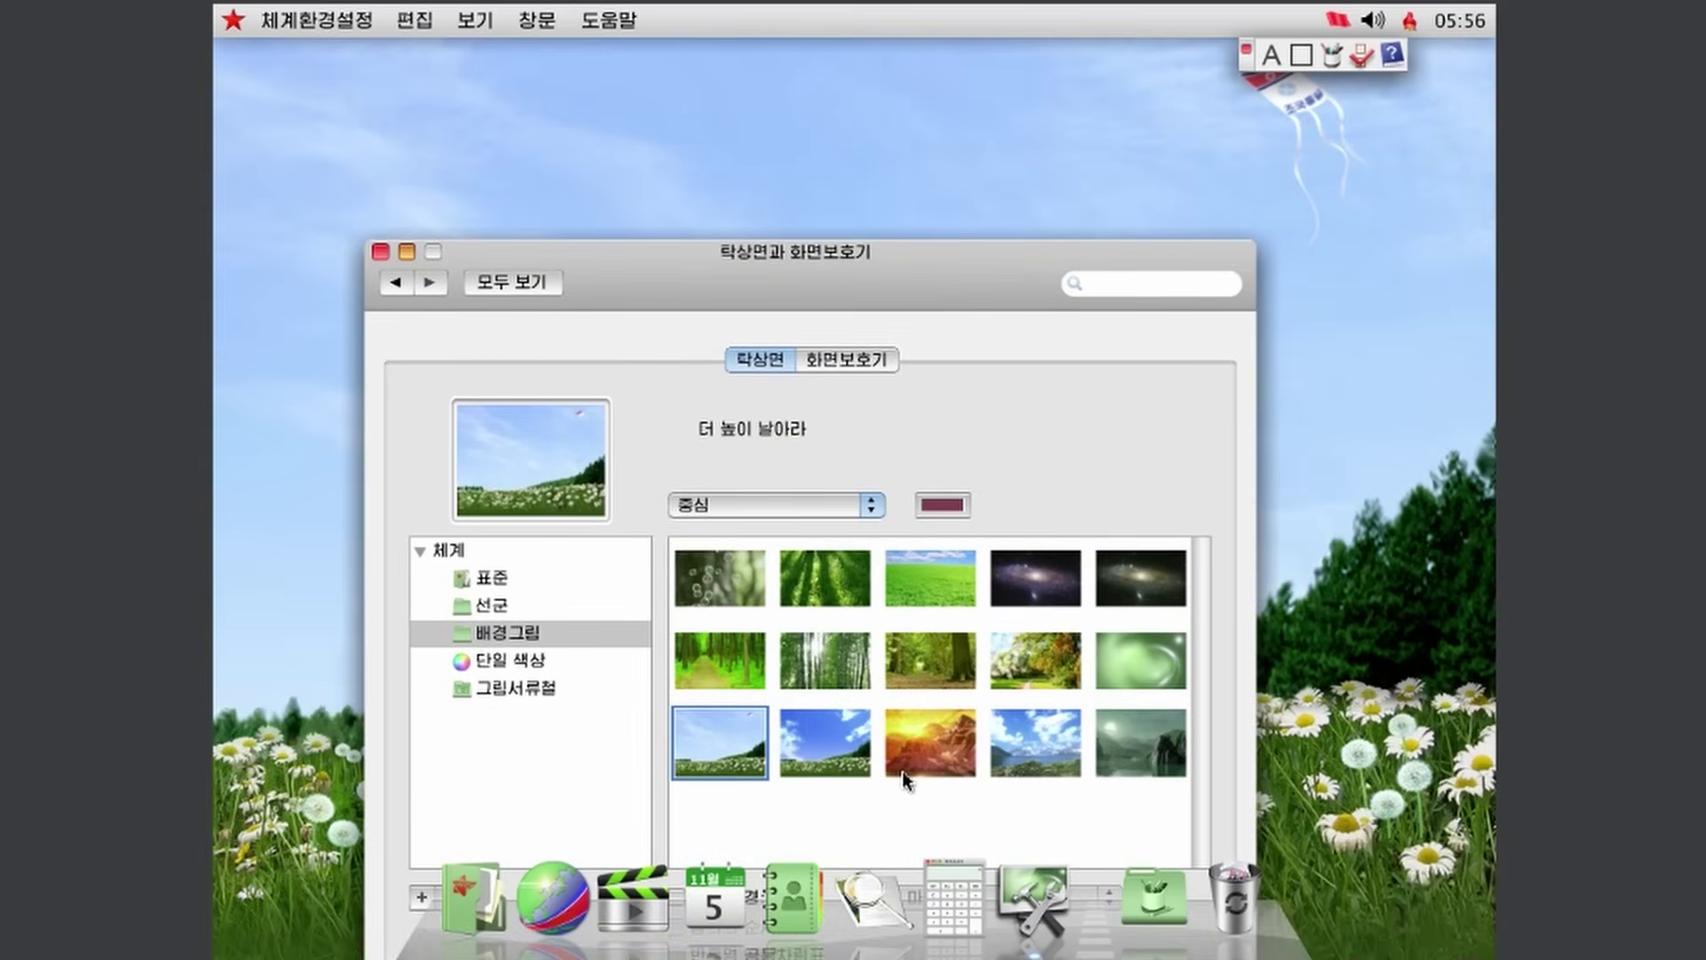
click(1140, 577)
drag(945, 285, 1412, 937)
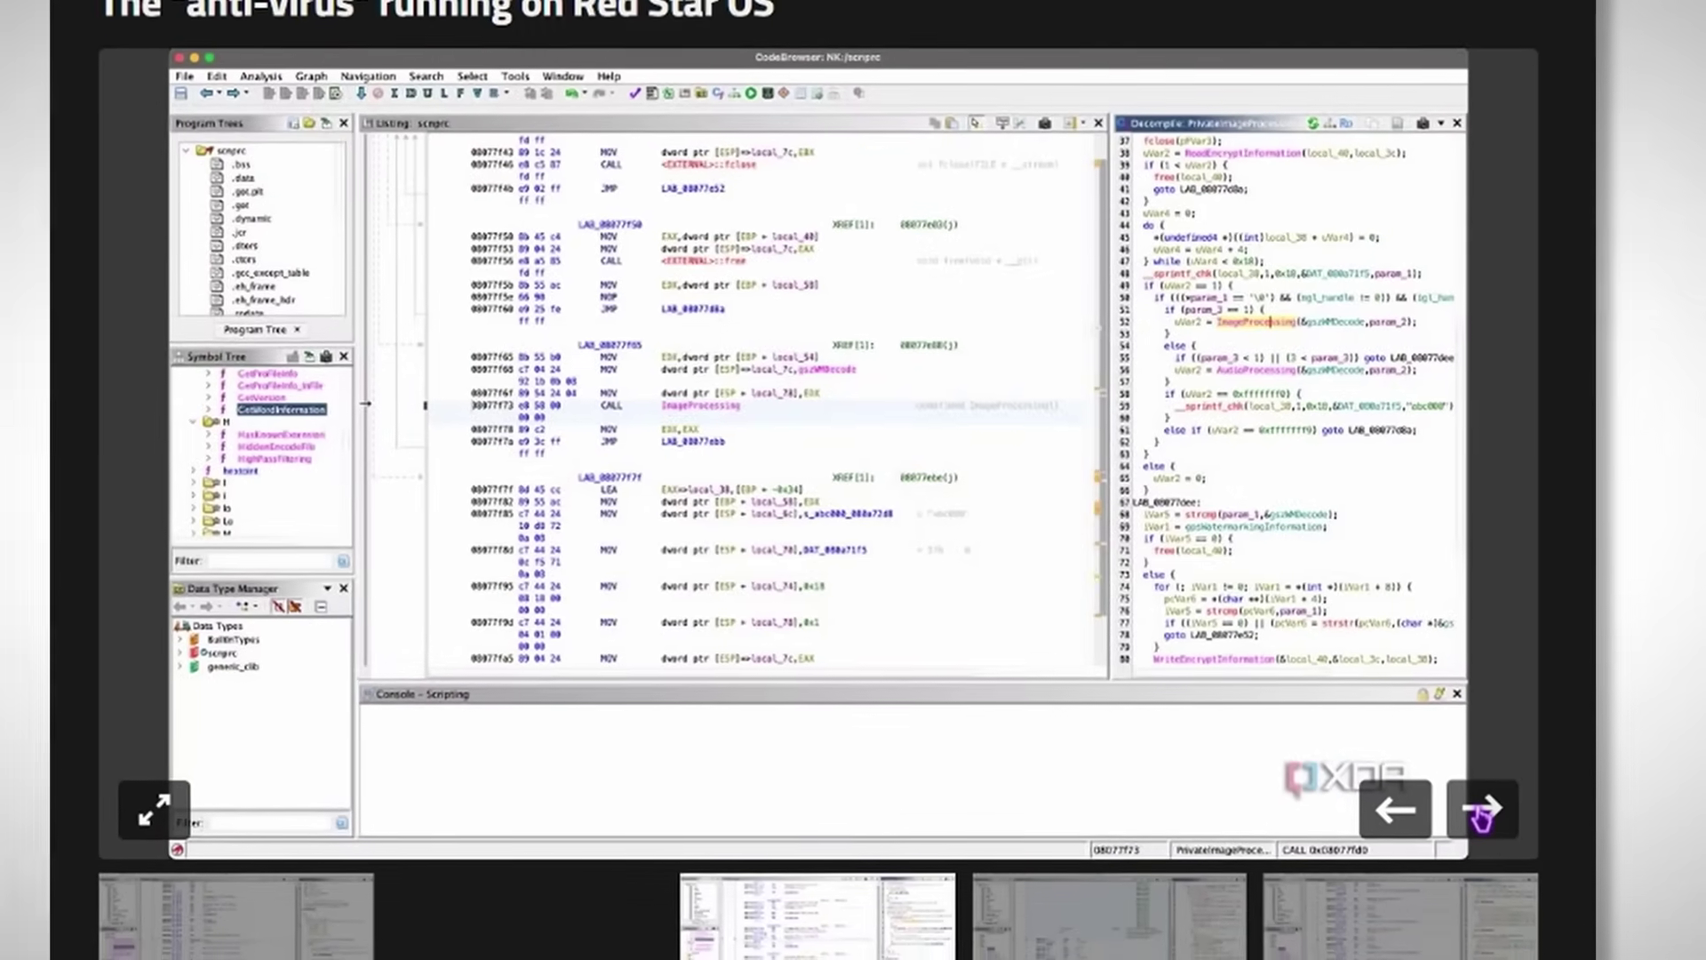
- Step forward two Ghidra screenshots in the anti-virus gallery, then back two
click(1479, 812)
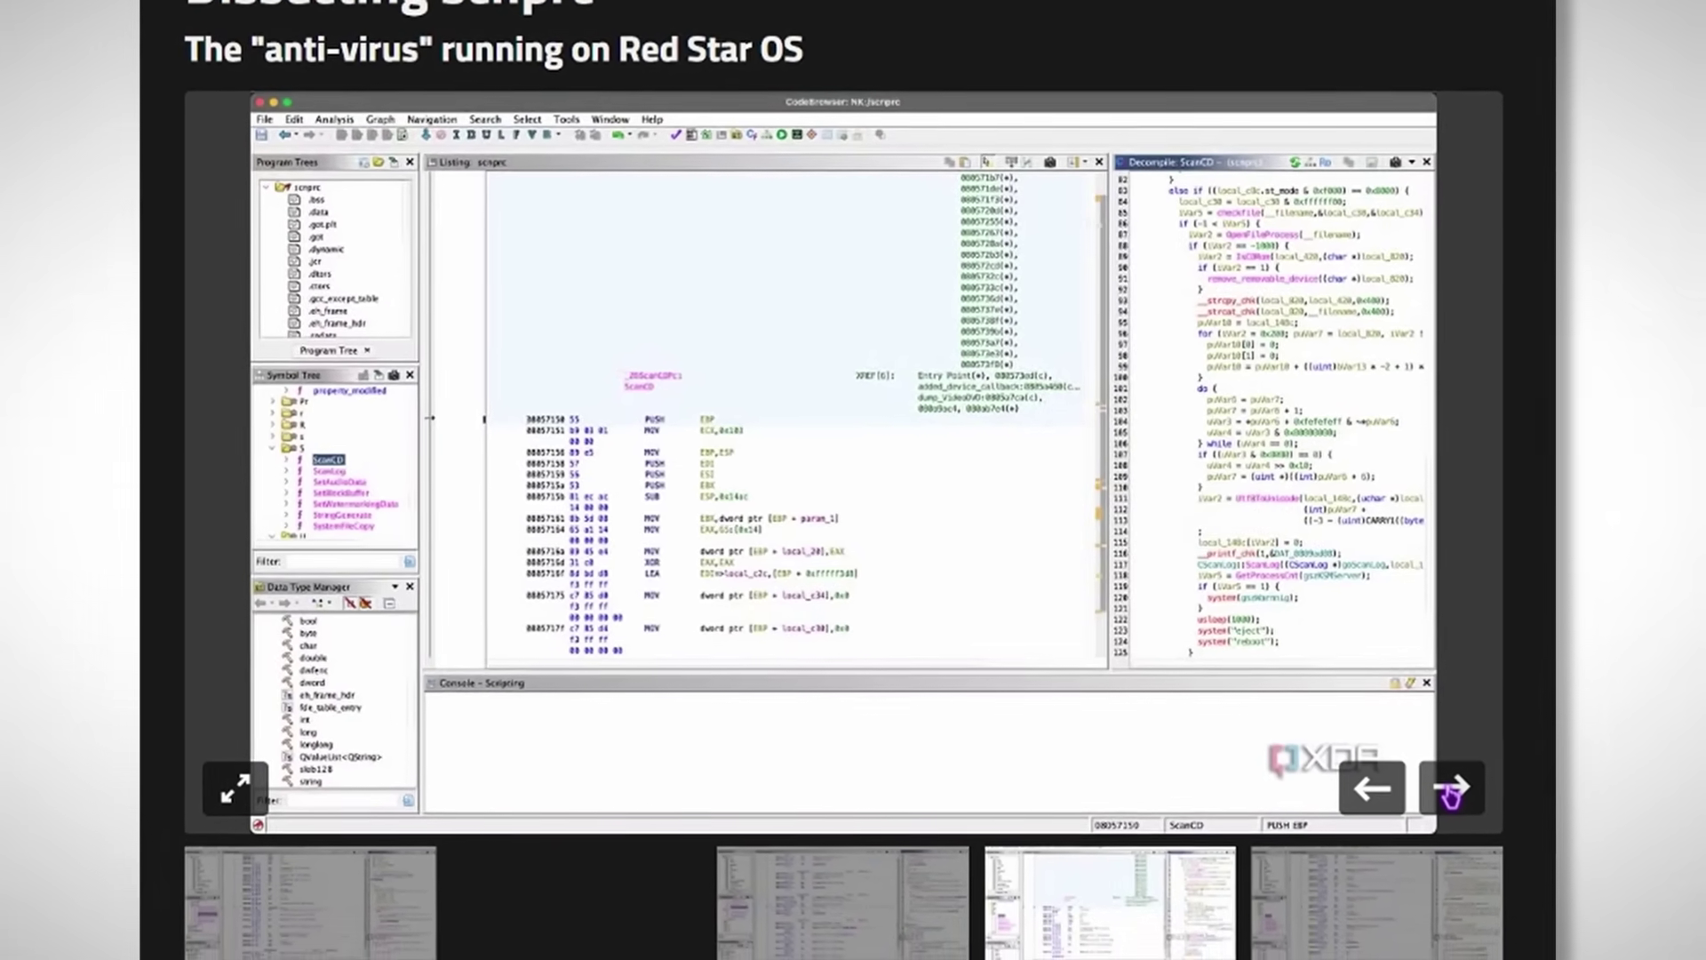
click(1457, 795)
click(1368, 782)
click(1368, 782)
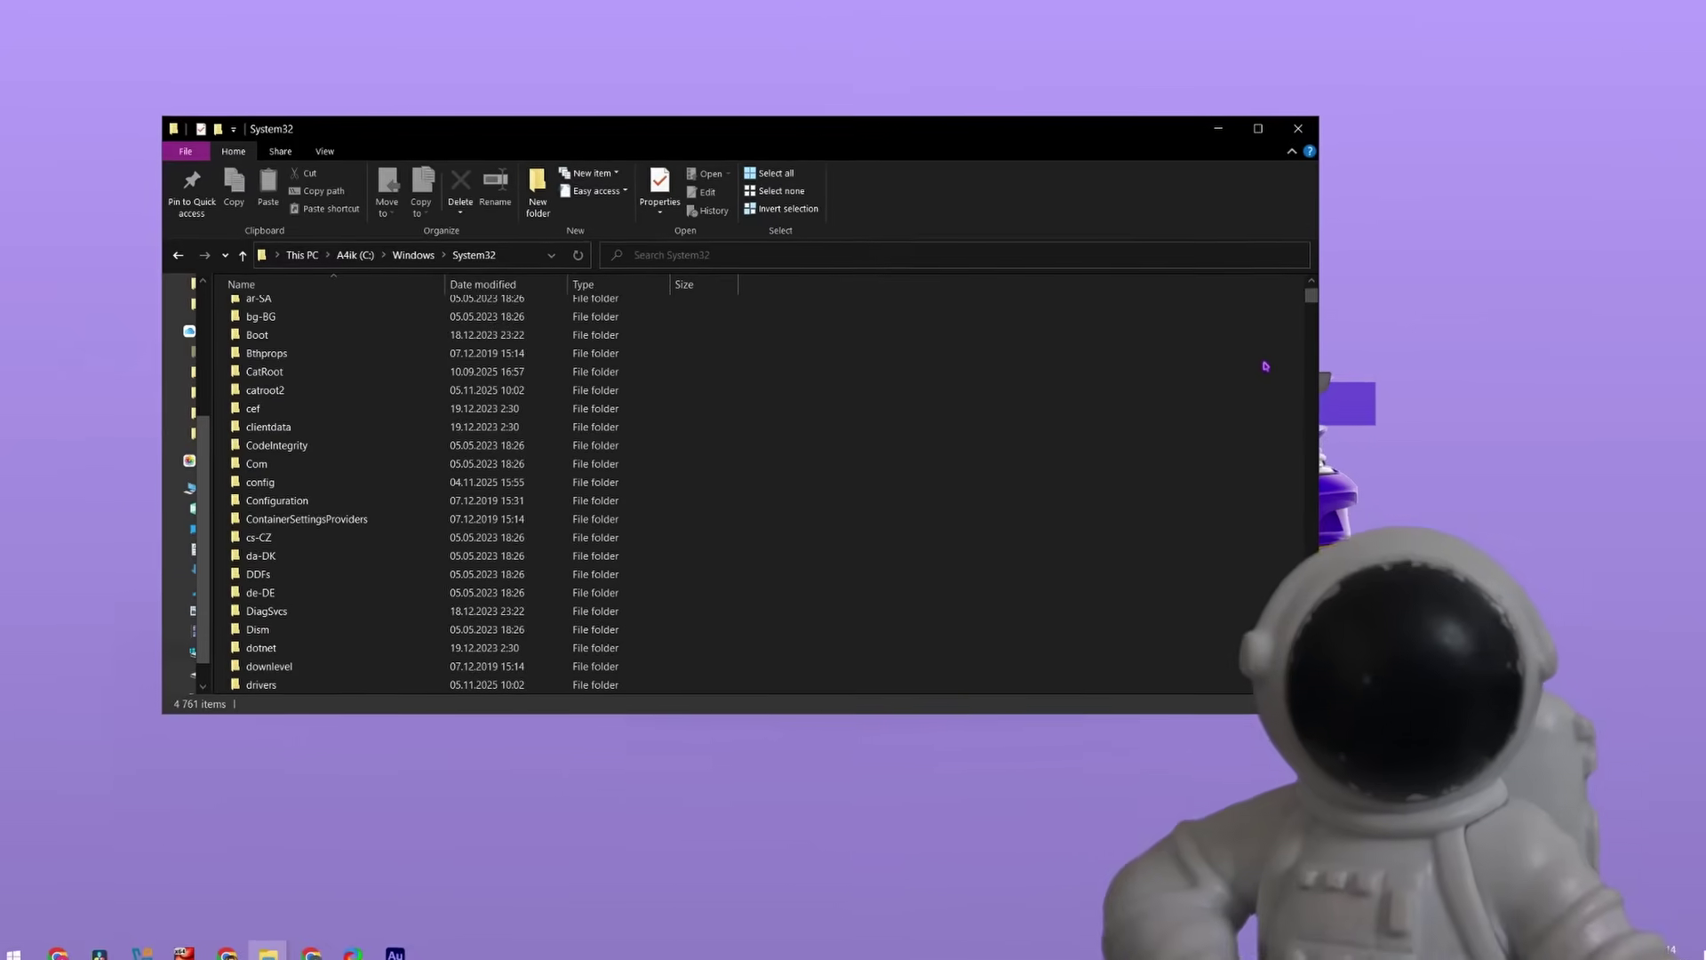
scroll(1279, 368, down, 15)
scroll(1332, 370, down, 20)
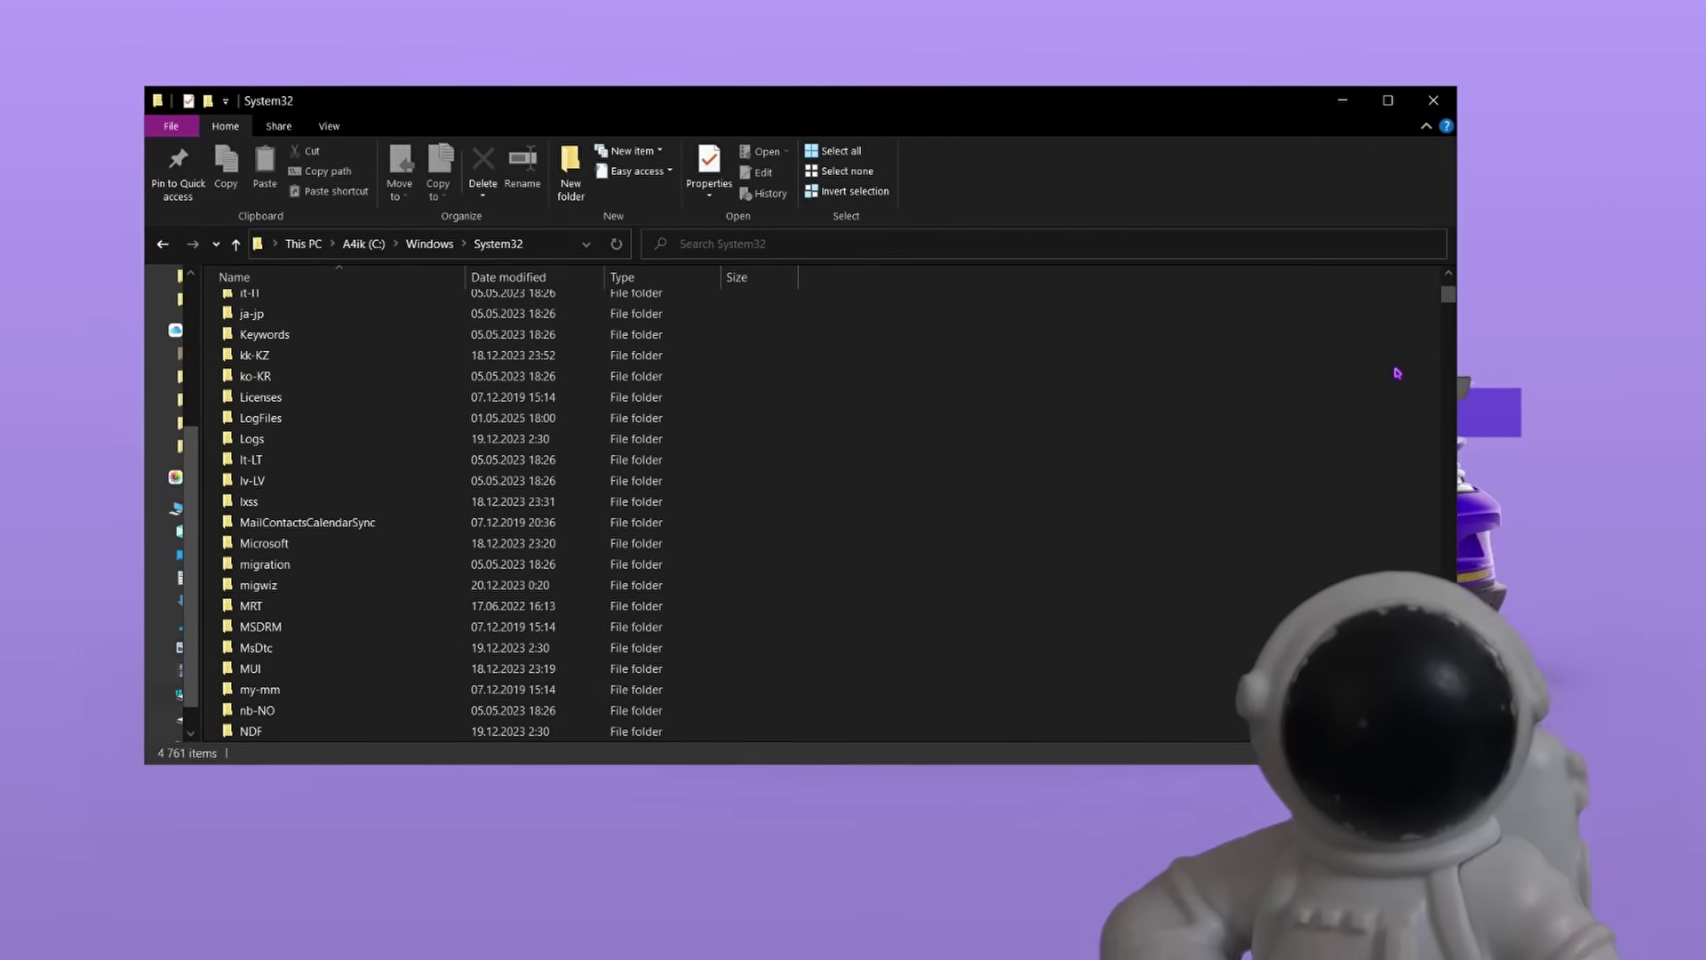
scroll(1462, 377, down, 20)
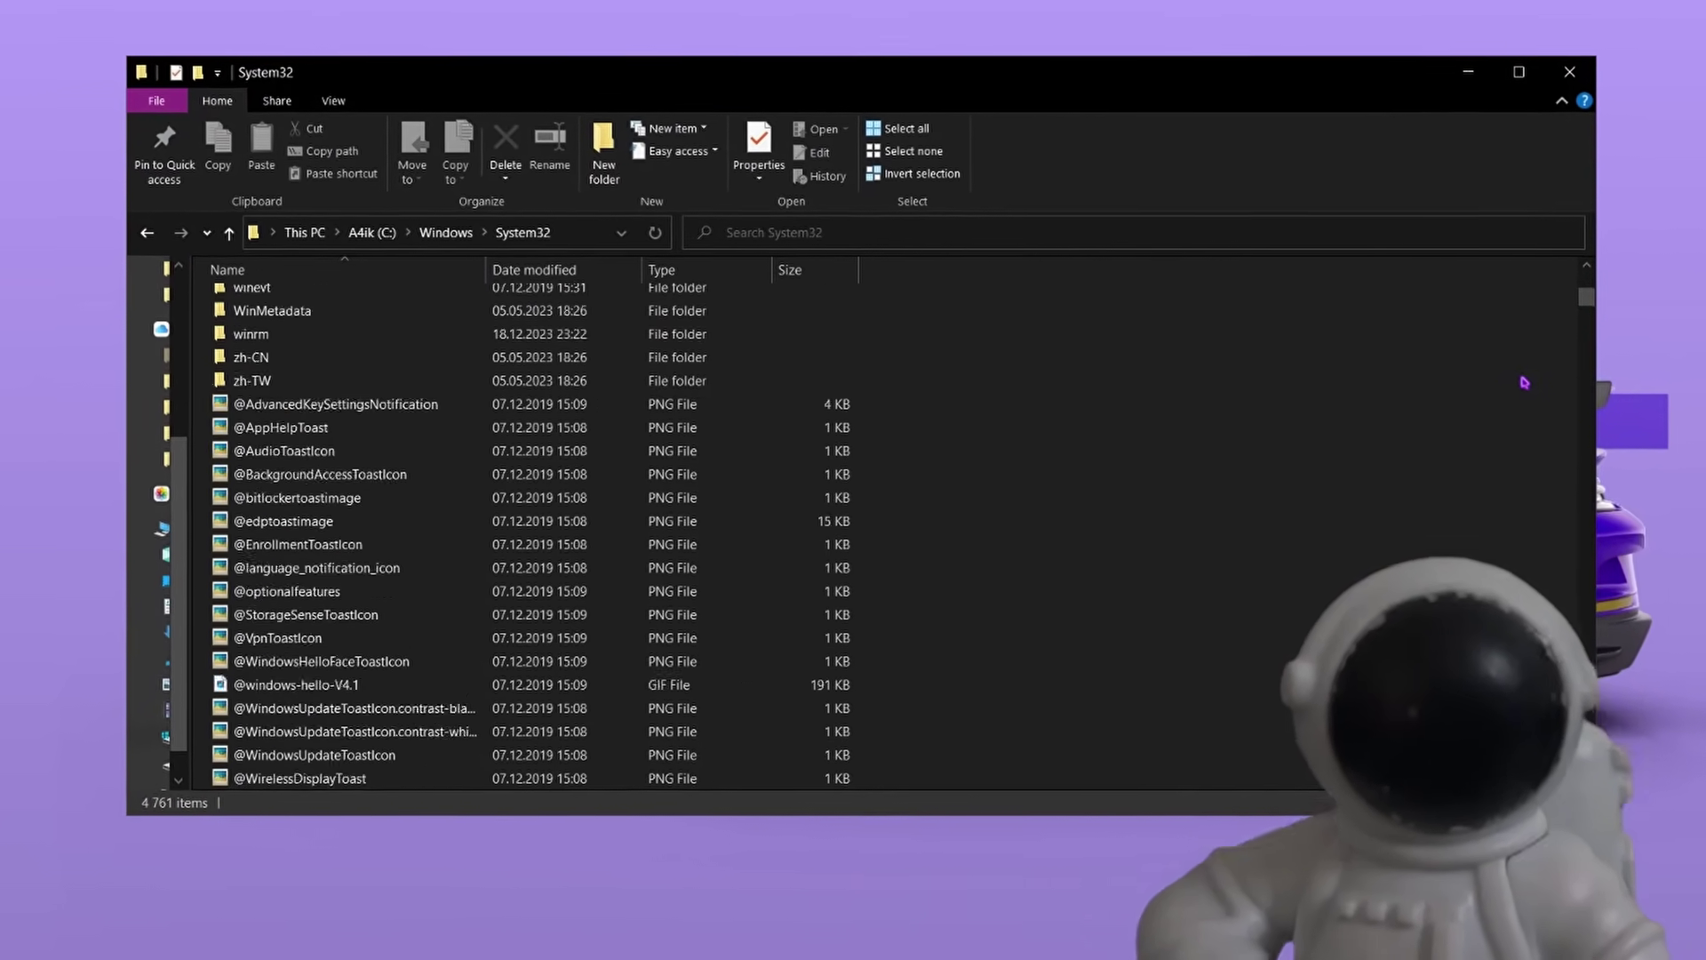
scroll(1590, 386, down, 20)
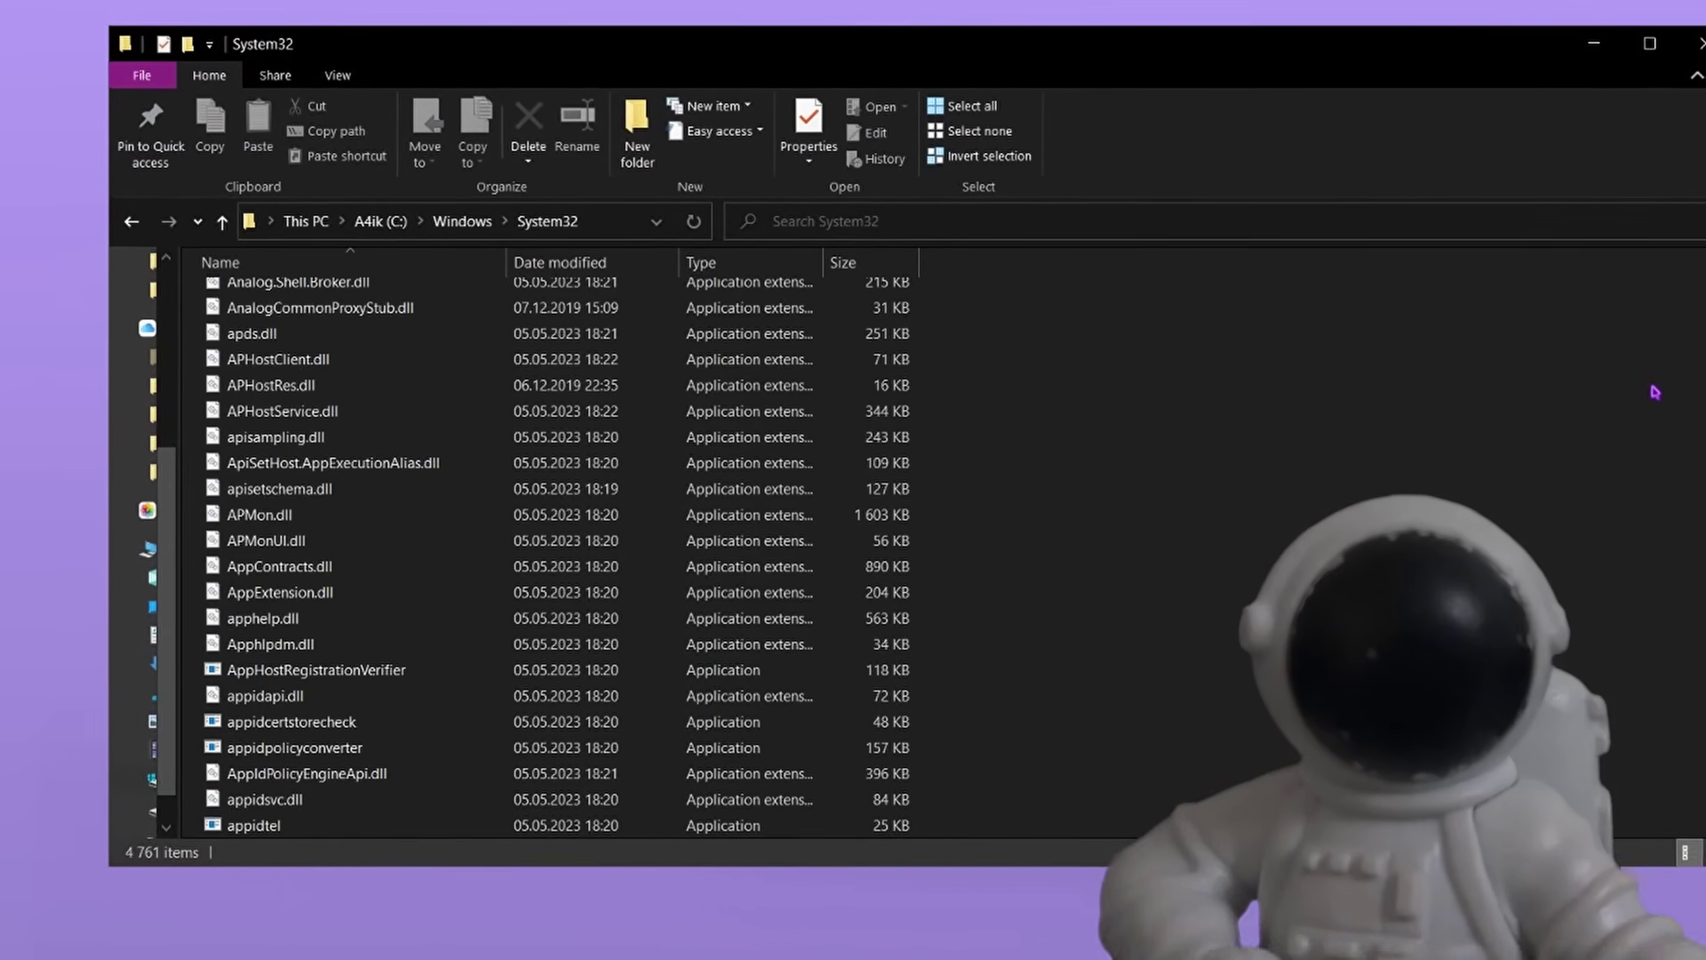
scroll(569, 568, down, 20)
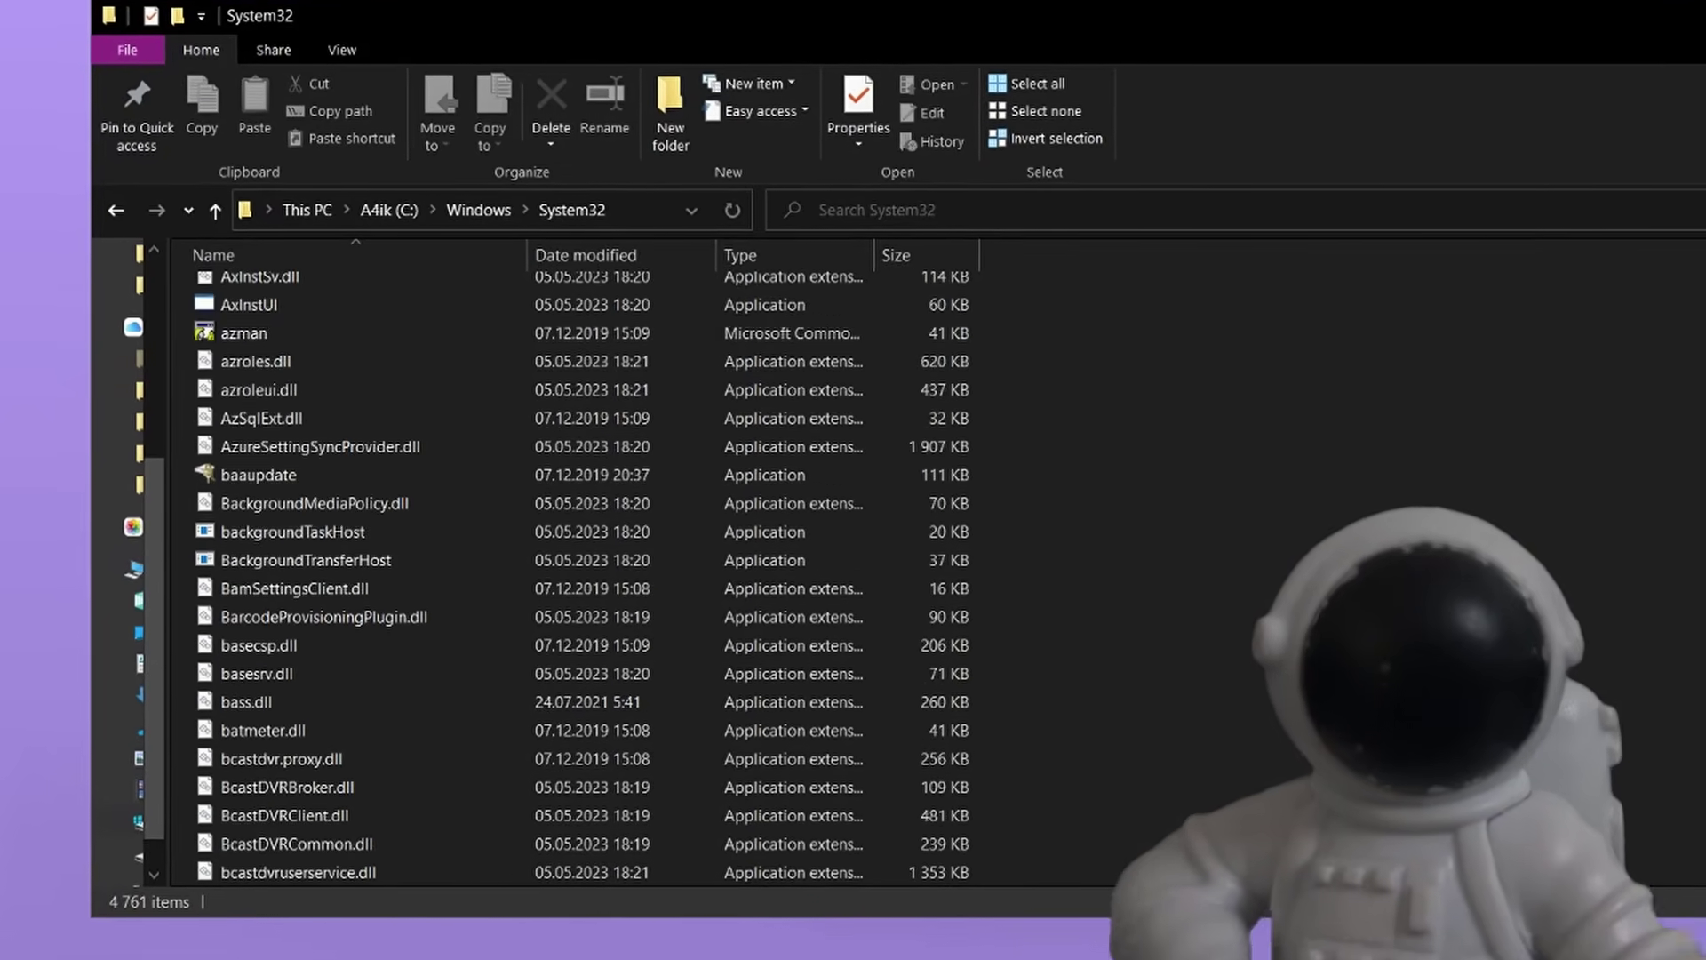
scroll(569, 569, down, 20)
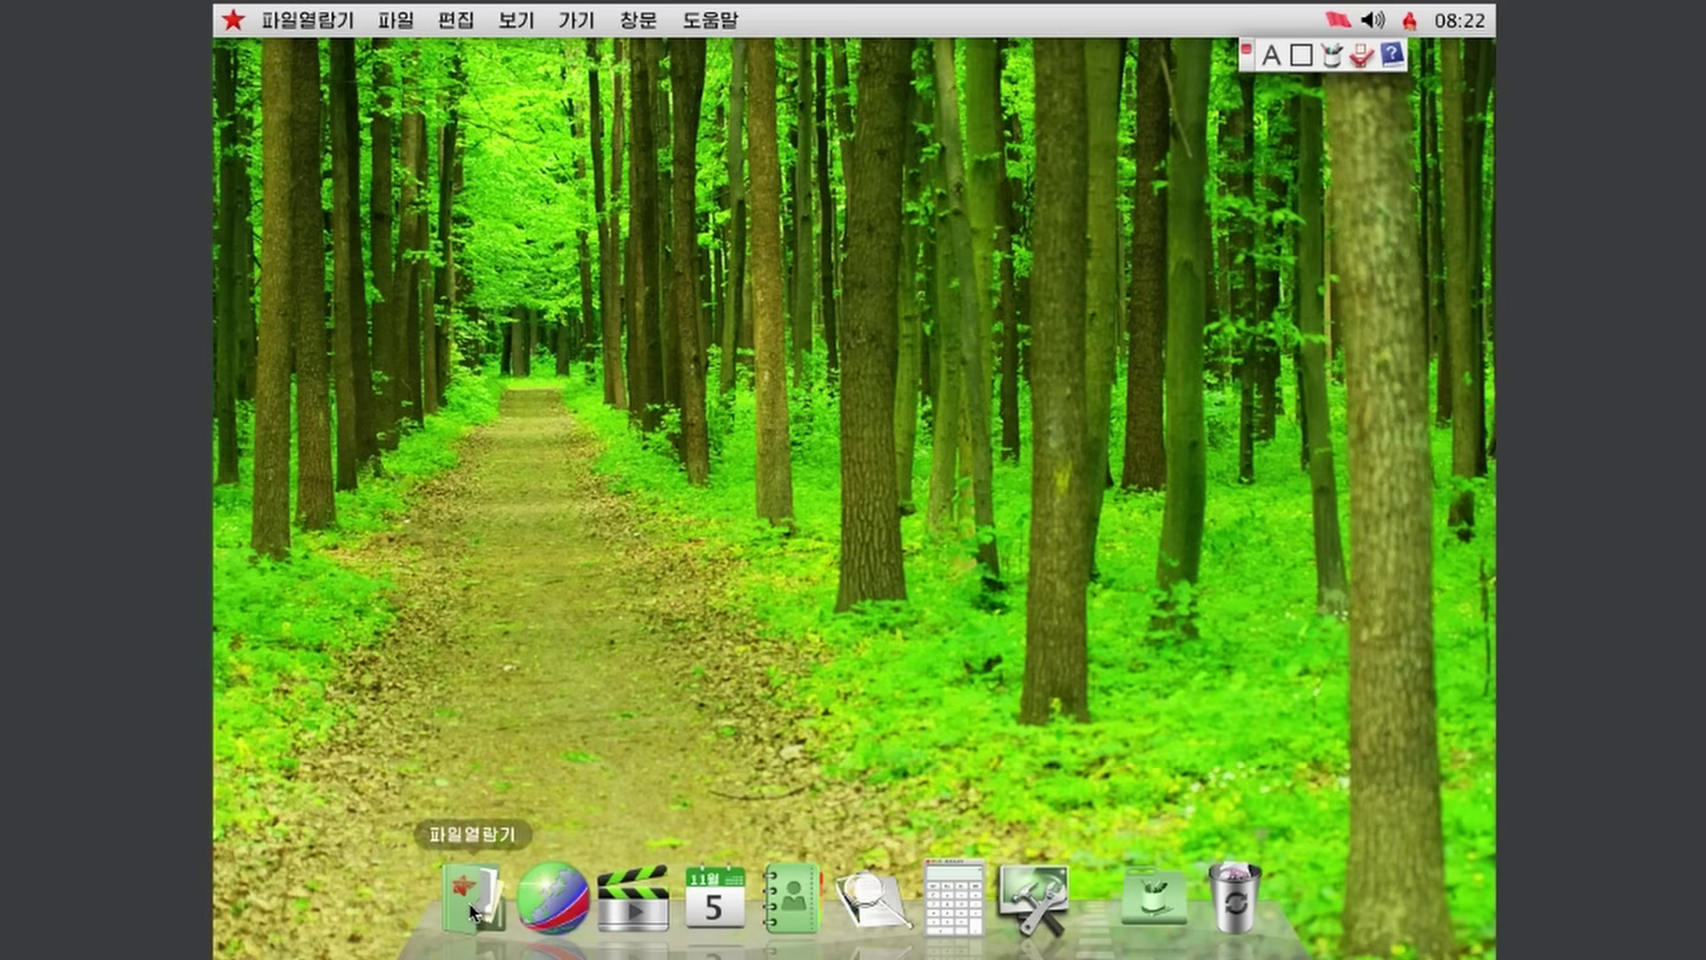
click(469, 899)
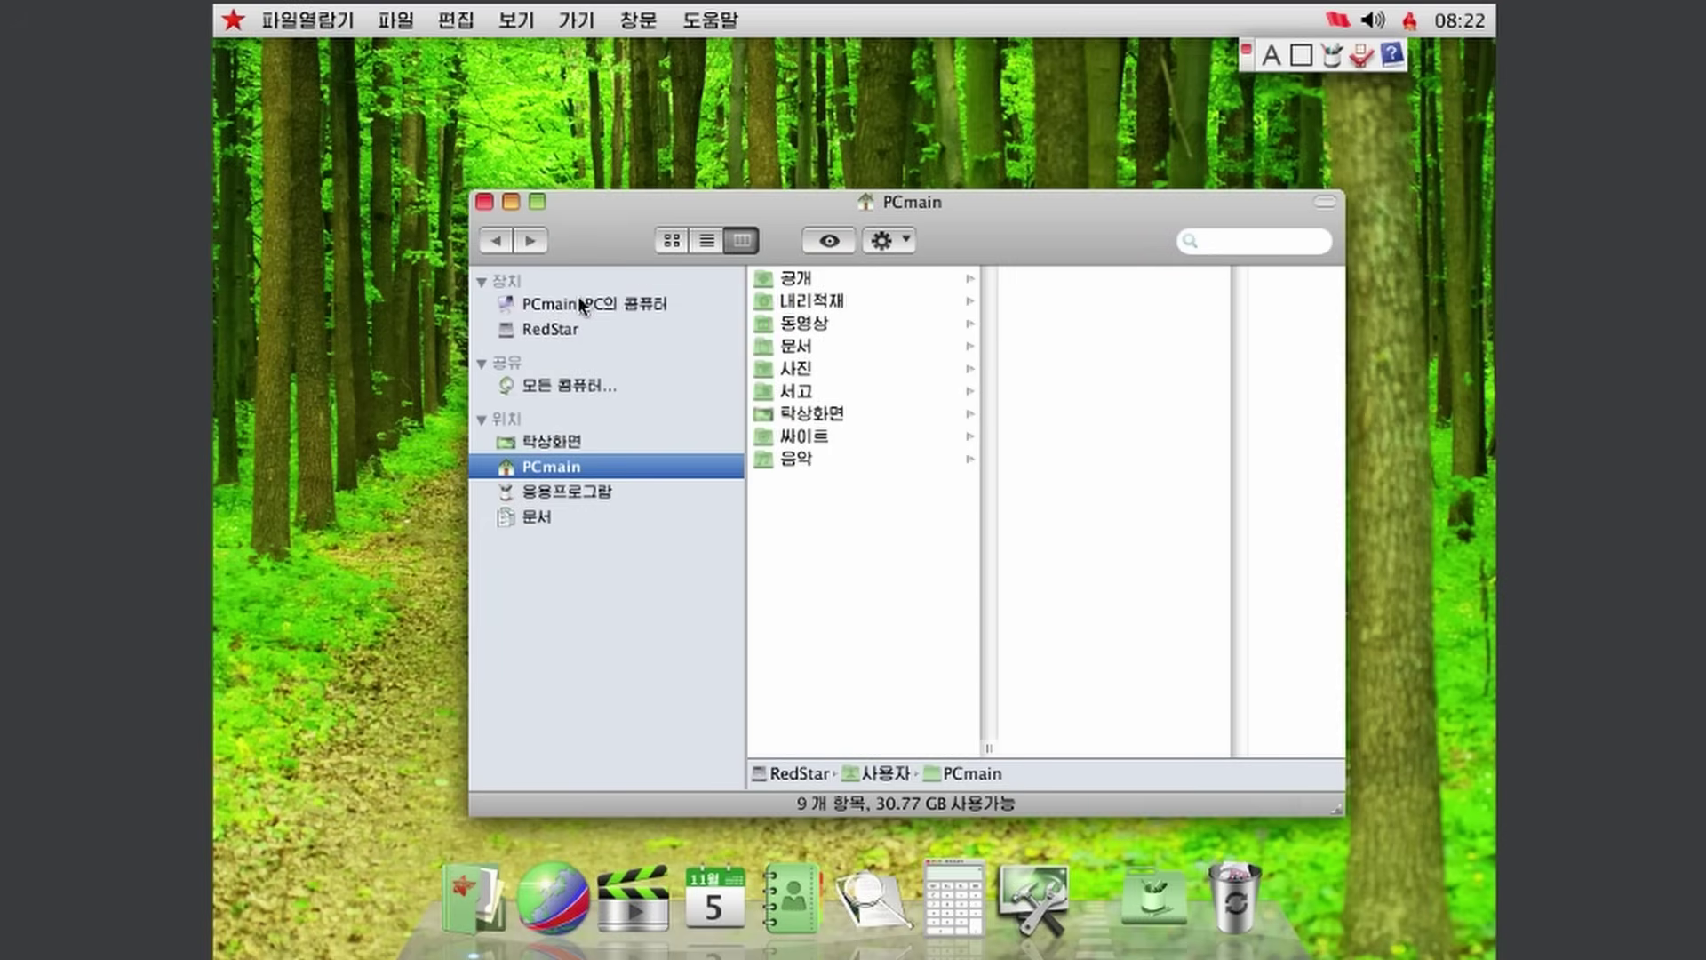
- Select the 체계 folder on the RedStar drive and preview it with Quick Look
click(579, 302)
click(785, 277)
click(1193, 303)
key(space)
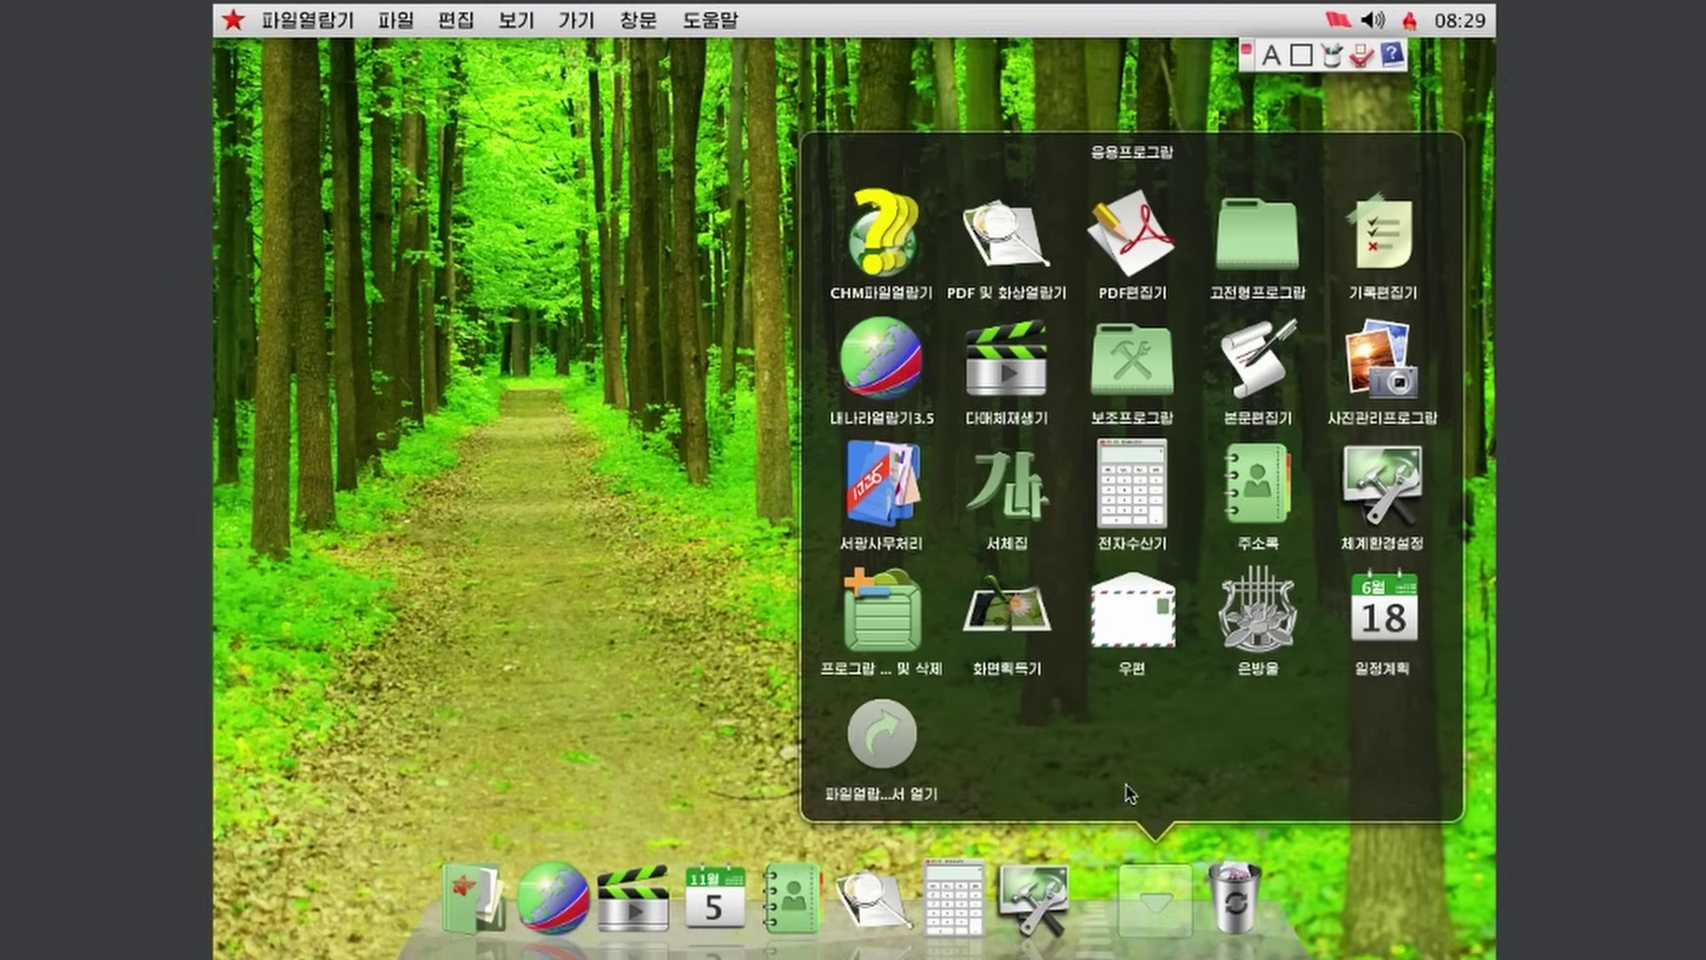
- Close the applications list and launch 내나라열람기3.5 (Naenara Browser) from the dock
click(1154, 898)
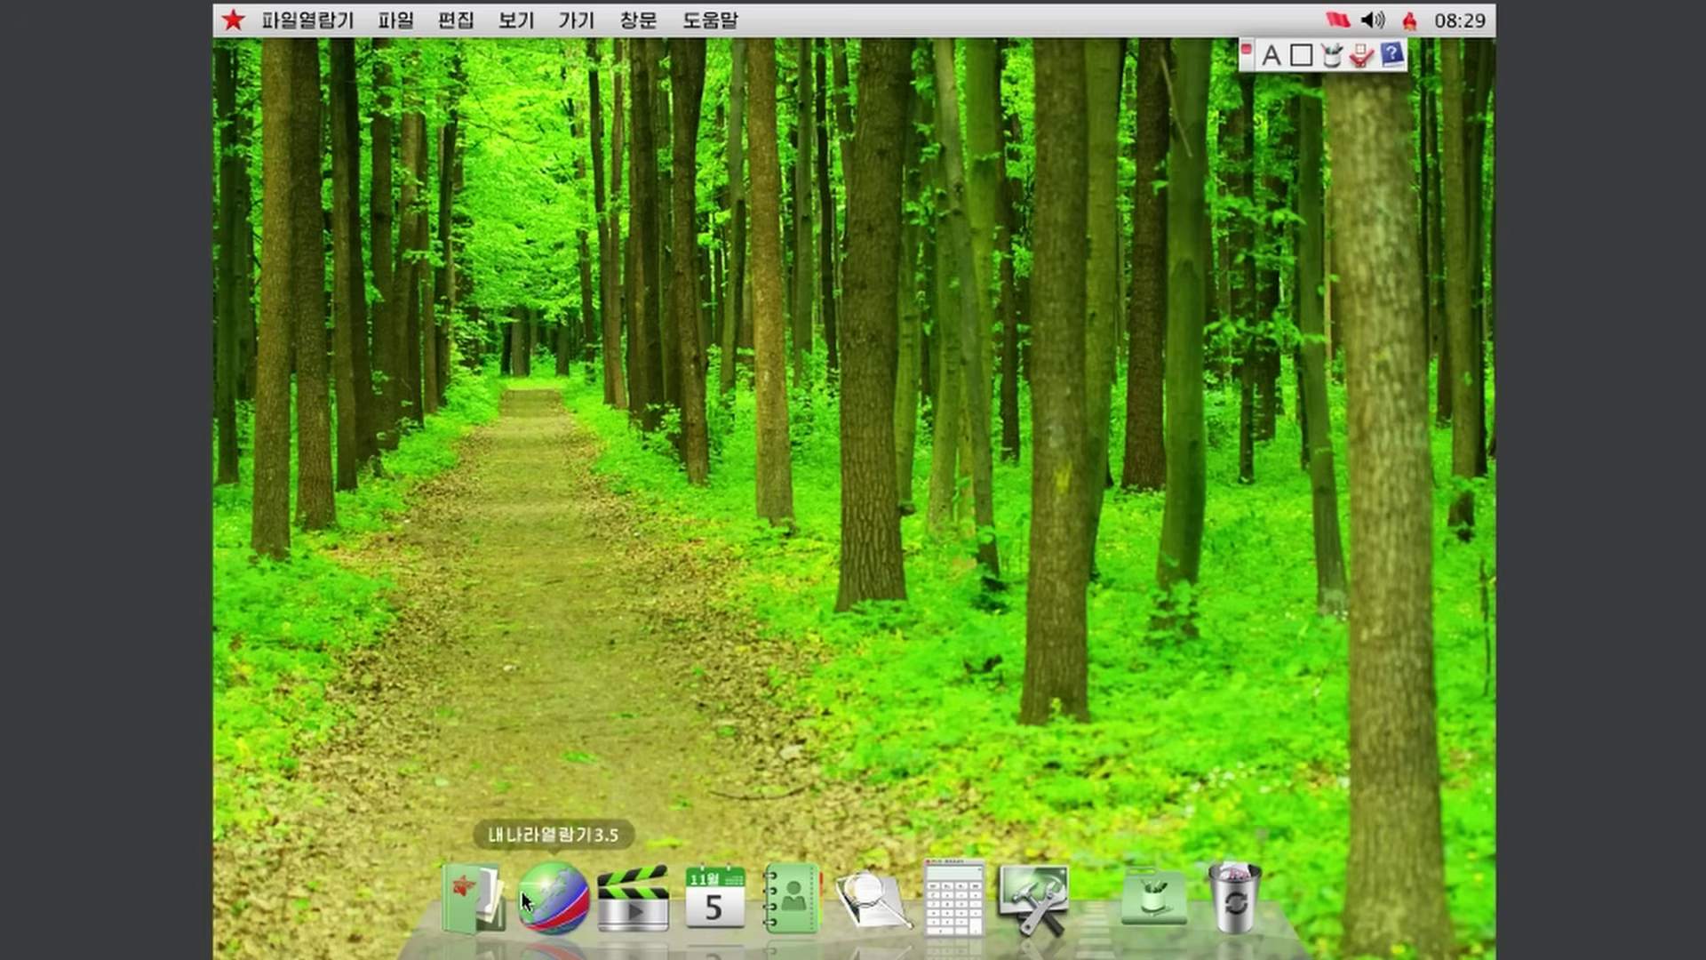
click(524, 900)
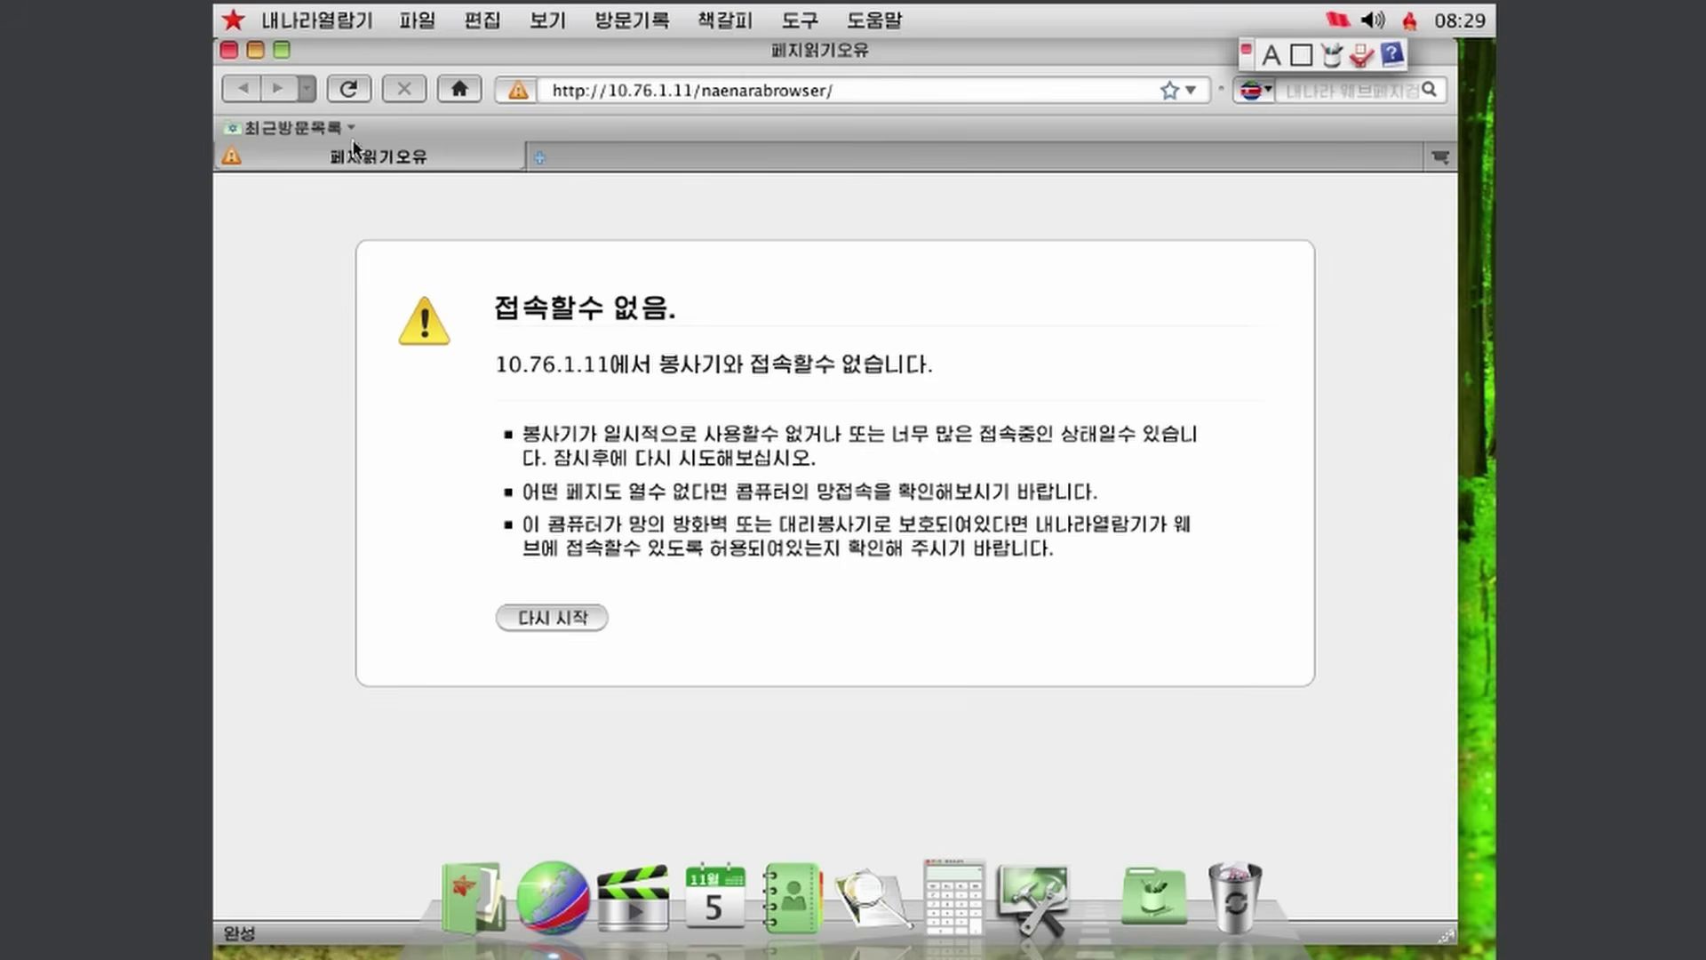